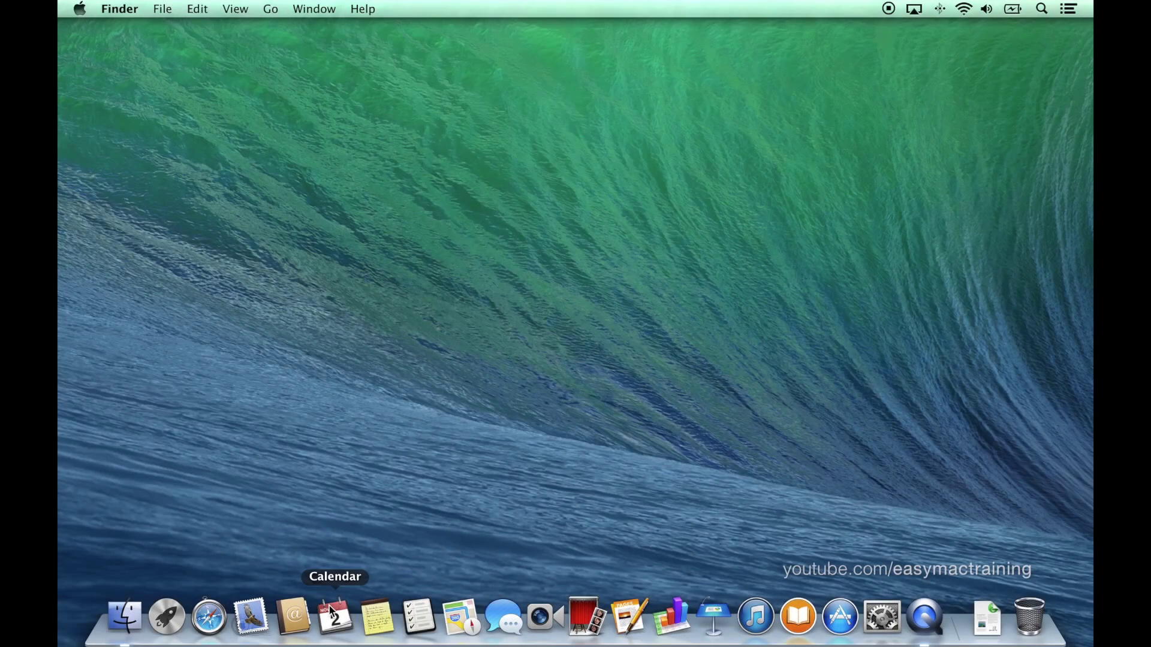
# Launch Calendar and create a new event on Wednesday, November 6, 2013 in Month view
pyautogui.click(334, 616)
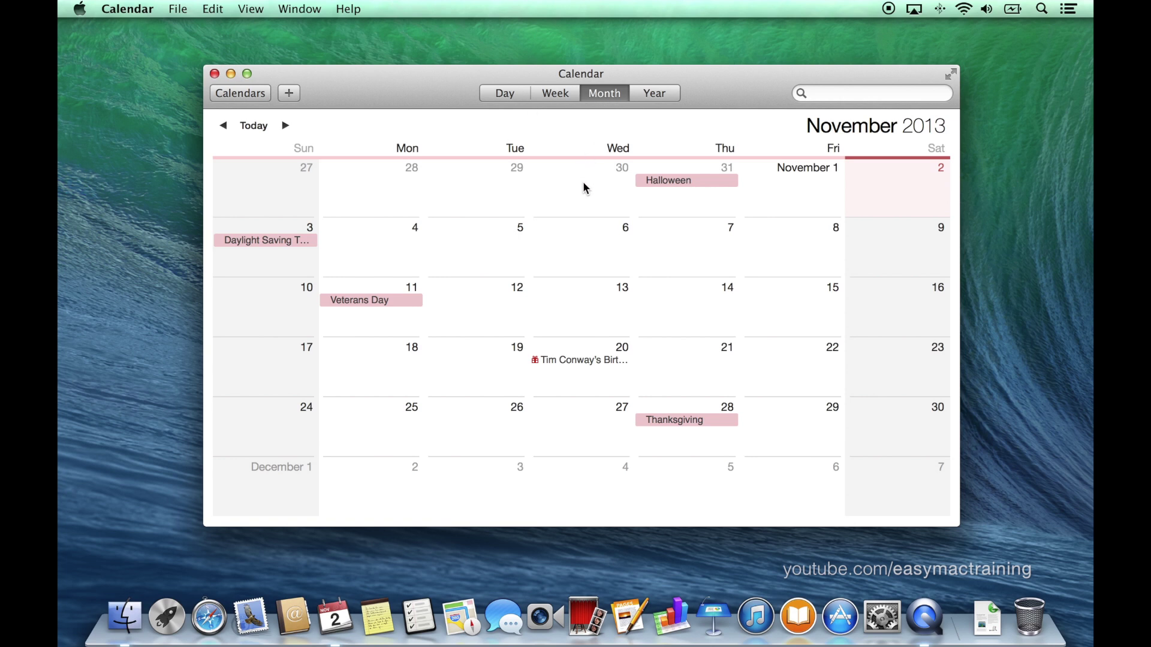
pyautogui.doubleClick(576, 247)
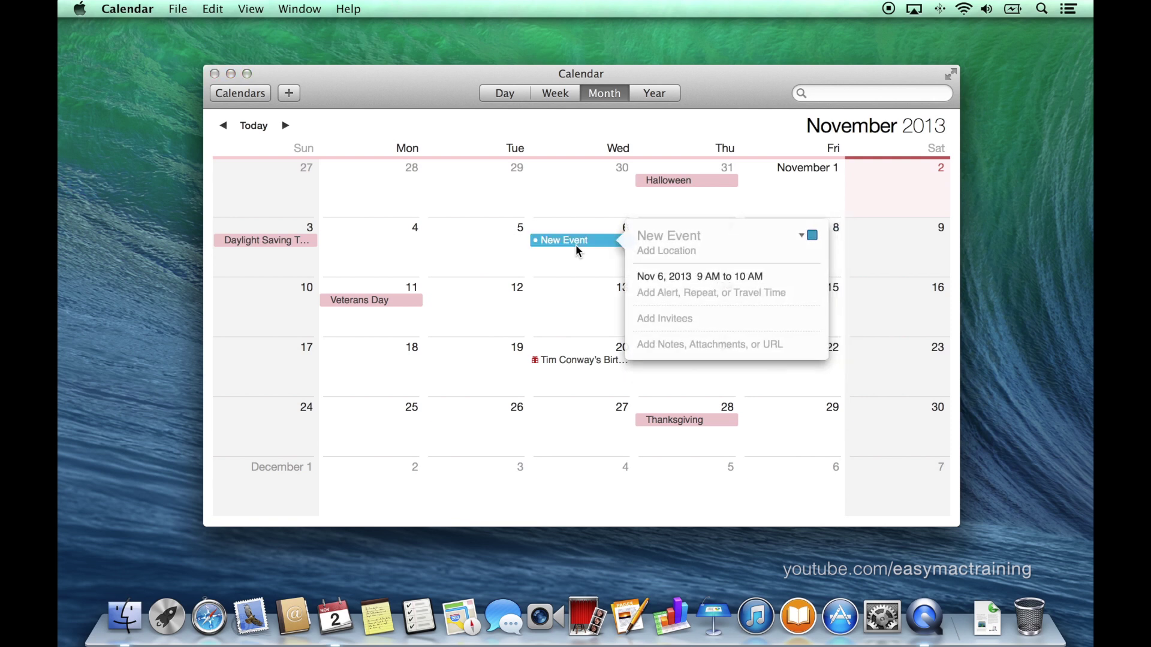
# Name the November 6 event 'Dinner Party' and pick the Ferry Building San Francisco location suggestion
pyautogui.write('Dinner Party')
pyautogui.click(651, 250)
pyautogui.write('ferry building')
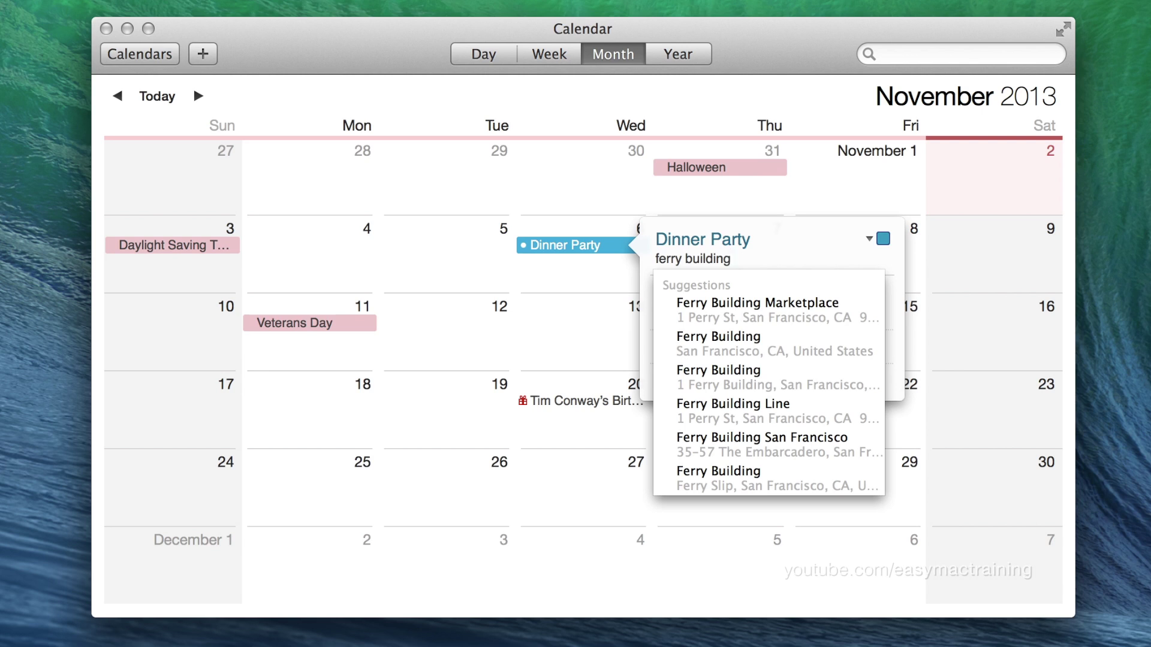
pyautogui.click(675, 353)
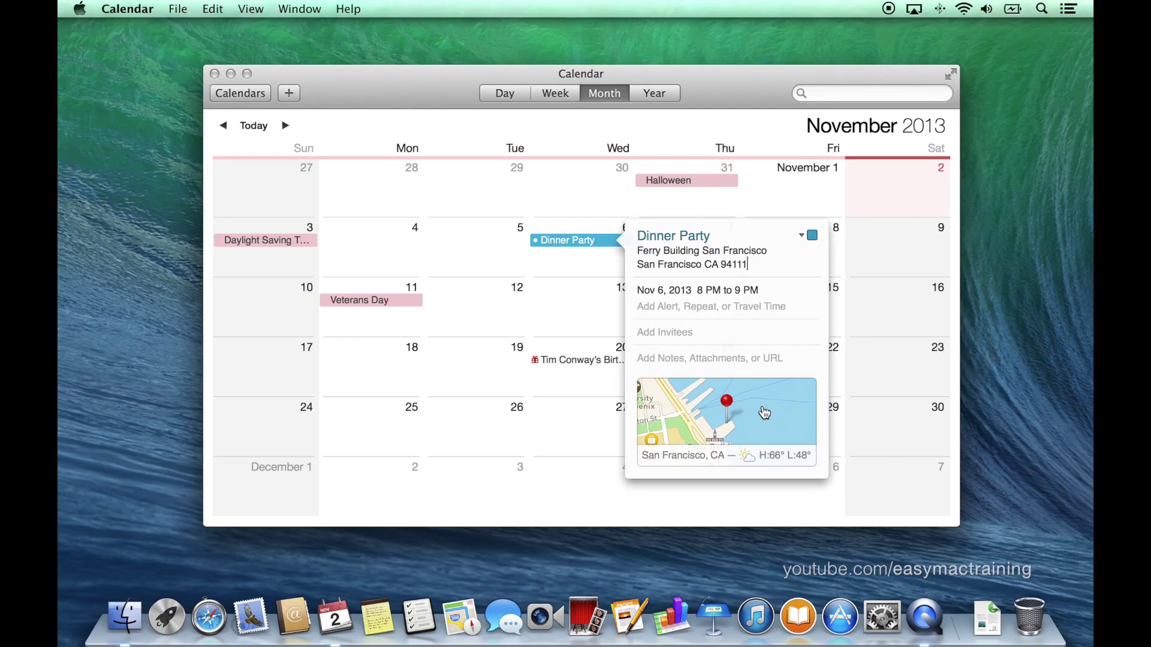
# Make Dinner Party a timed event from 12:00 PM to 2:00 PM, with repeat left at None
pyautogui.click(739, 292)
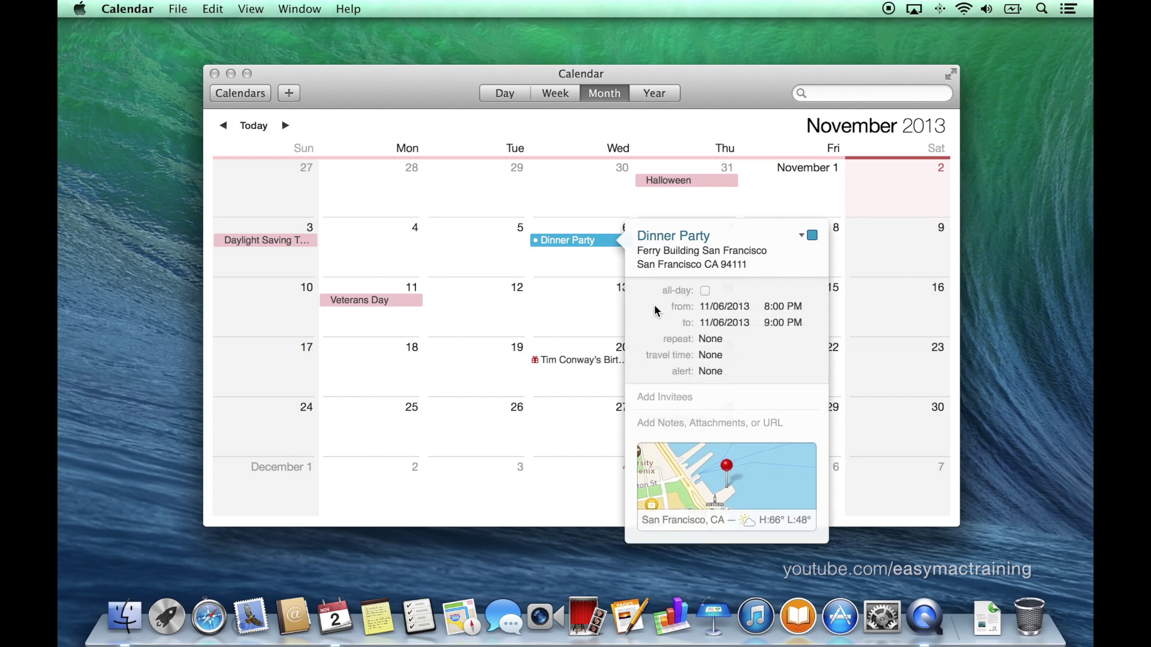
pyautogui.click(705, 292)
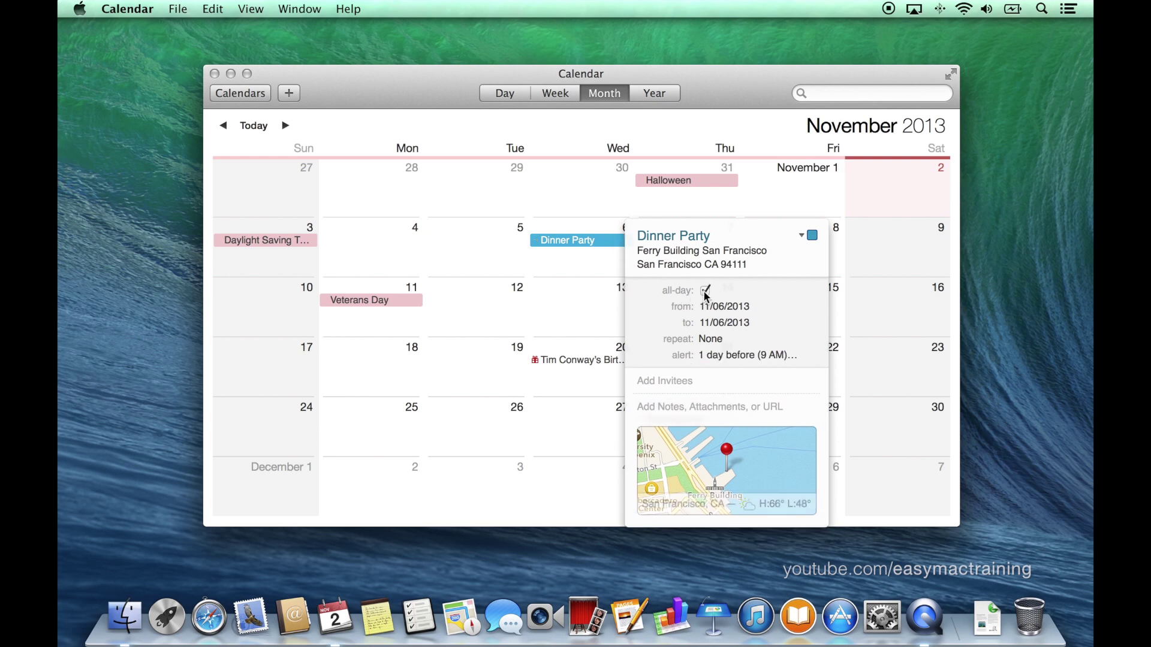
pyautogui.click(705, 292)
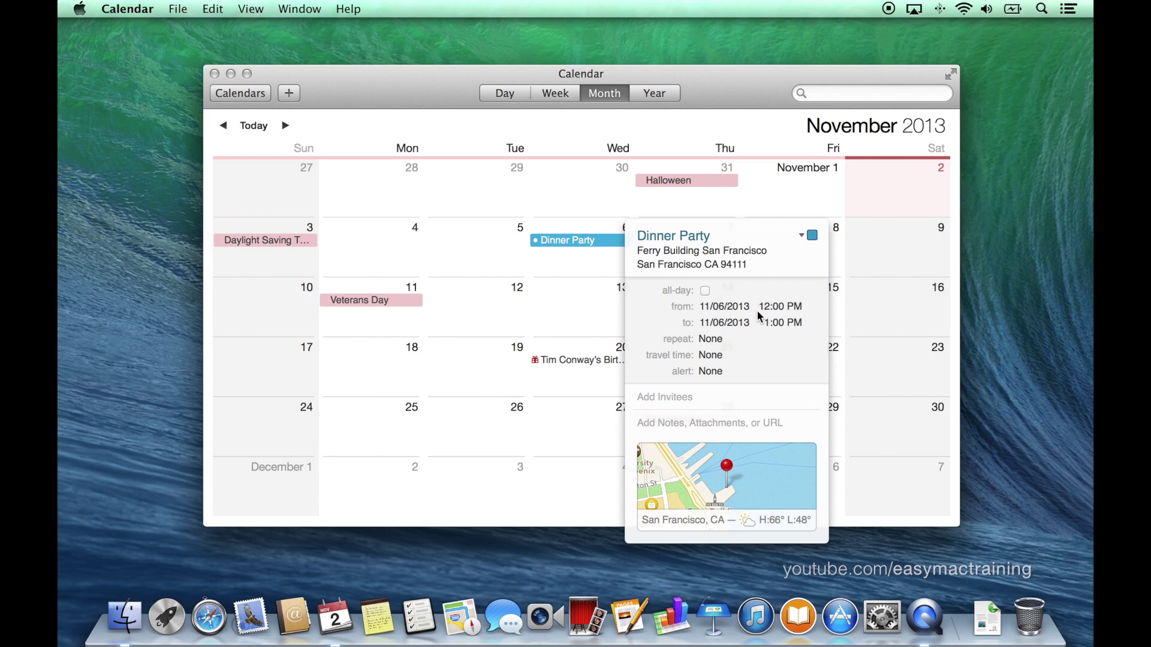
pyautogui.click(767, 327)
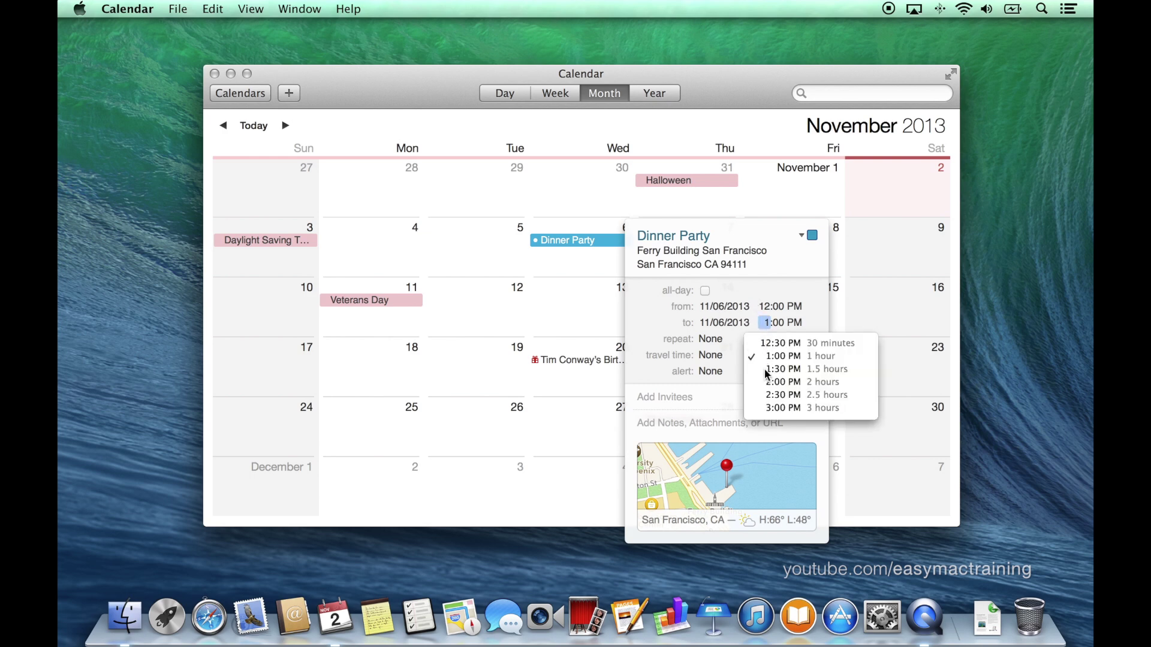
pyautogui.click(766, 384)
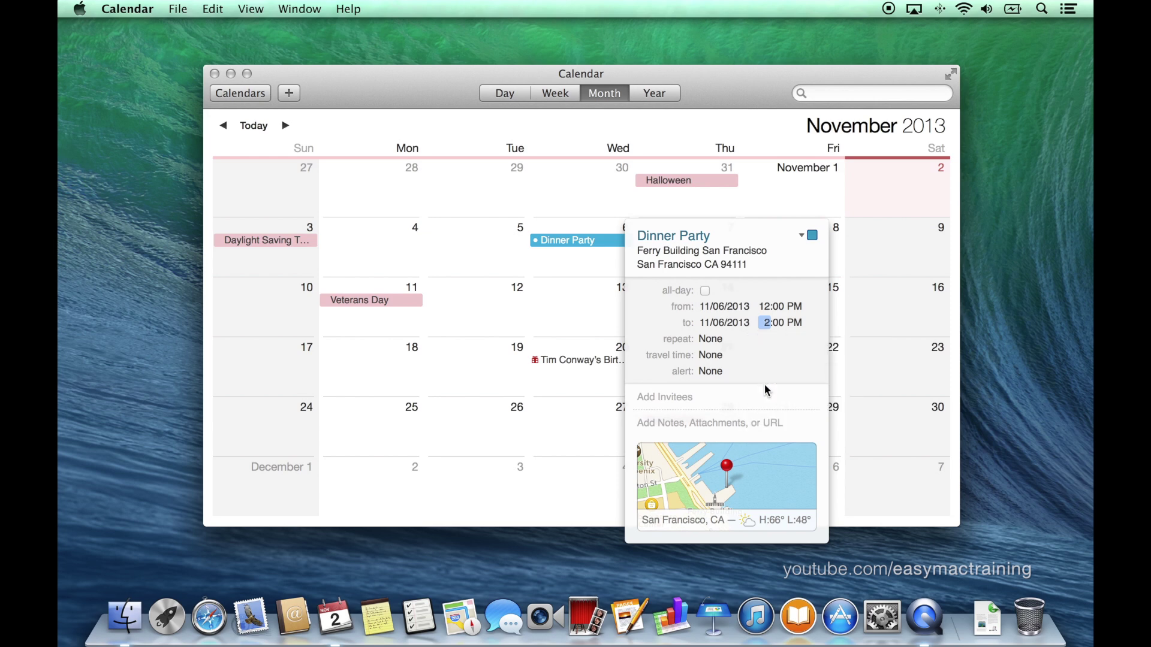
pyautogui.click(710, 342)
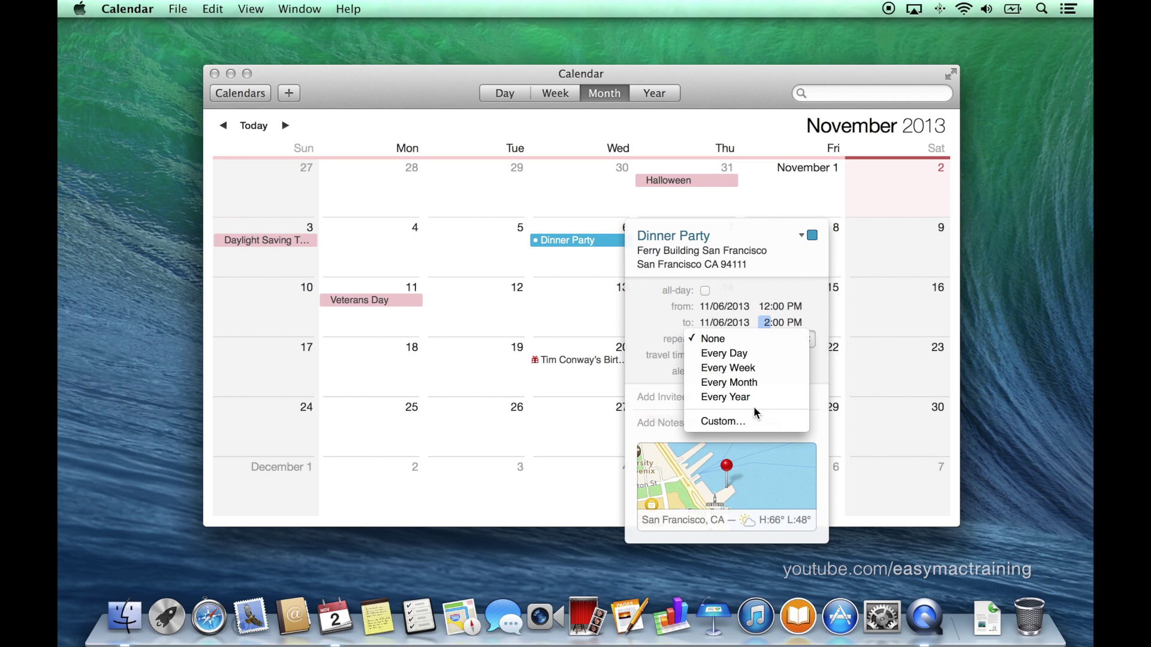
pyautogui.click(642, 315)
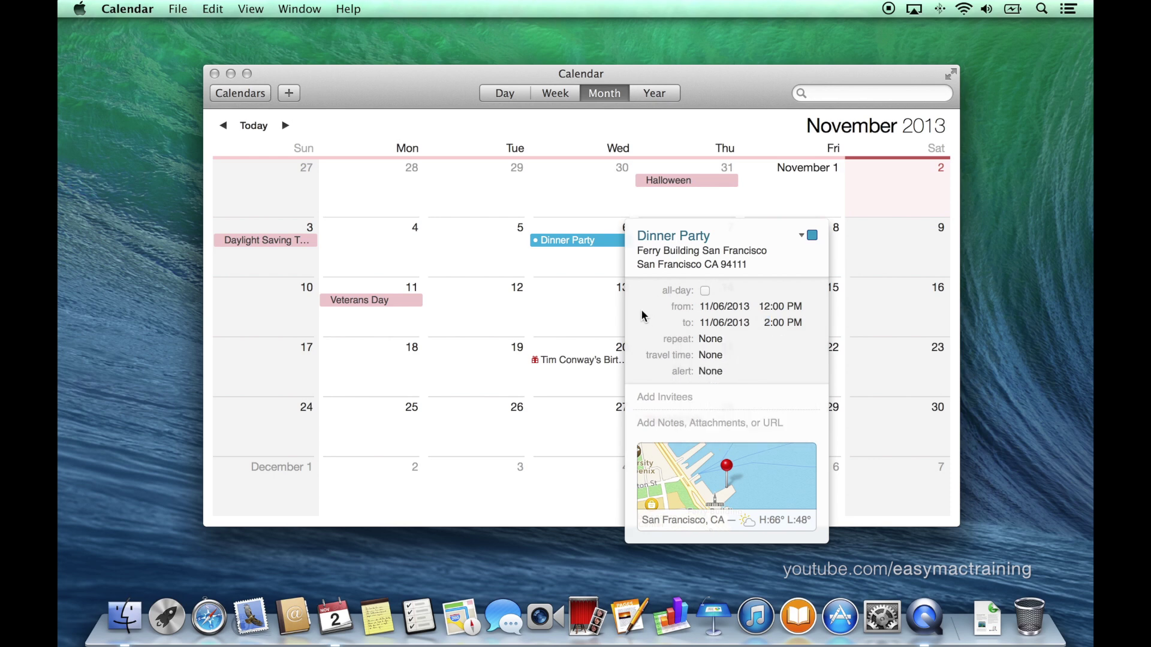
# Give Dinner Party 1 hour of travel time and a 1 day before alert, then add a second alert
pyautogui.click(700, 358)
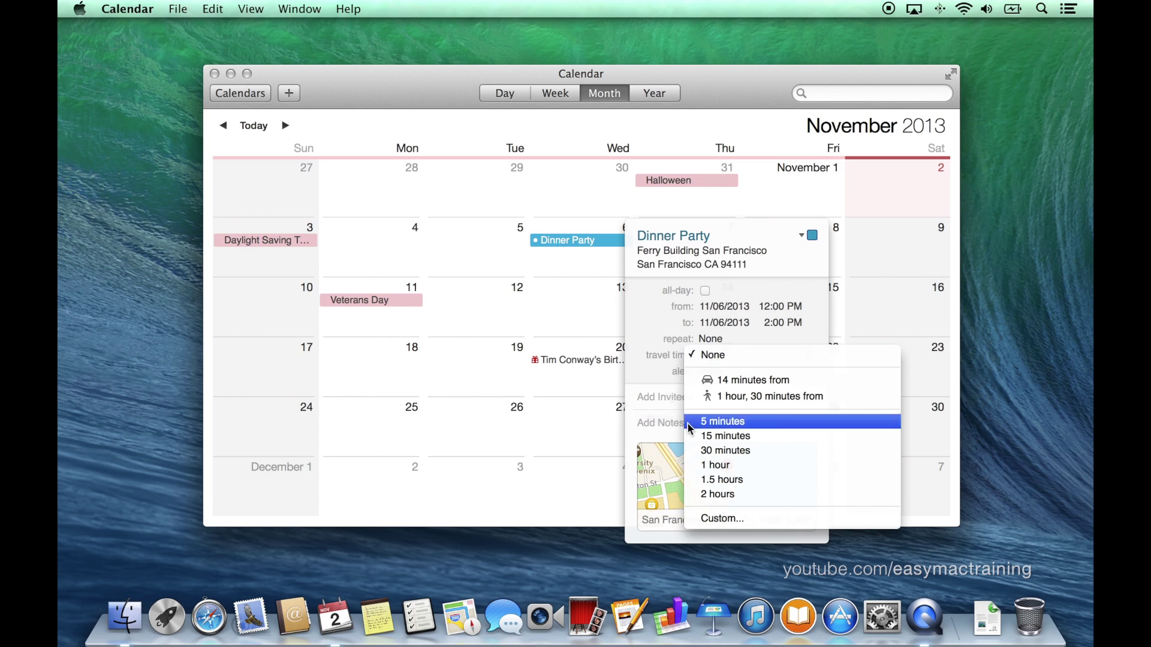
pyautogui.click(696, 466)
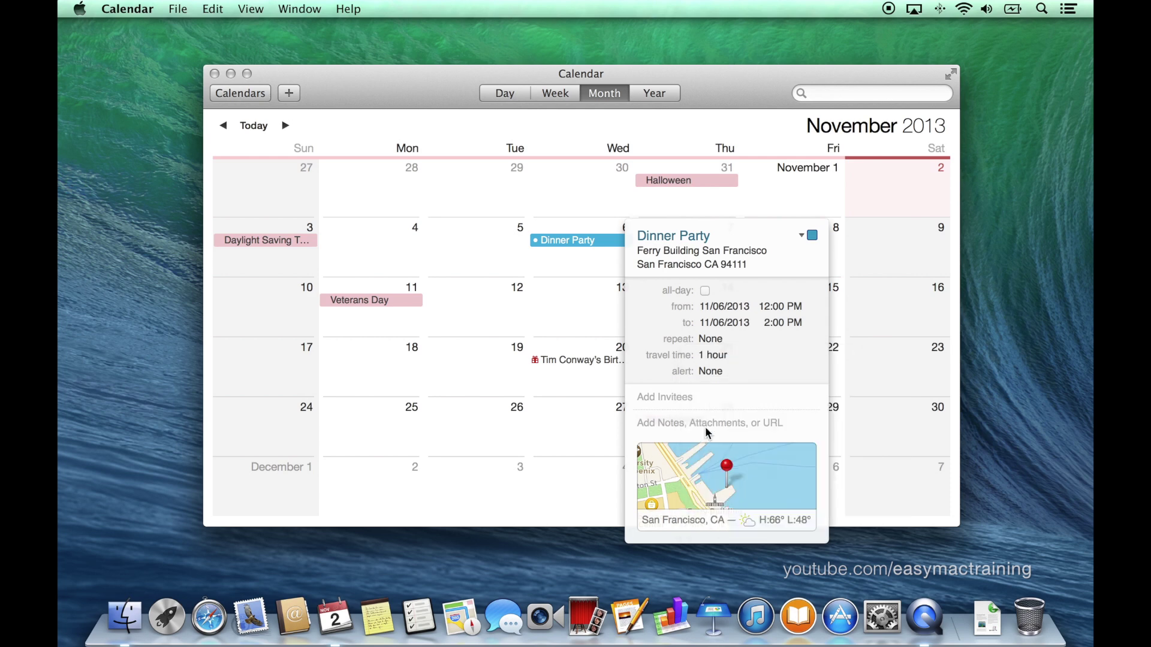
pyautogui.click(724, 371)
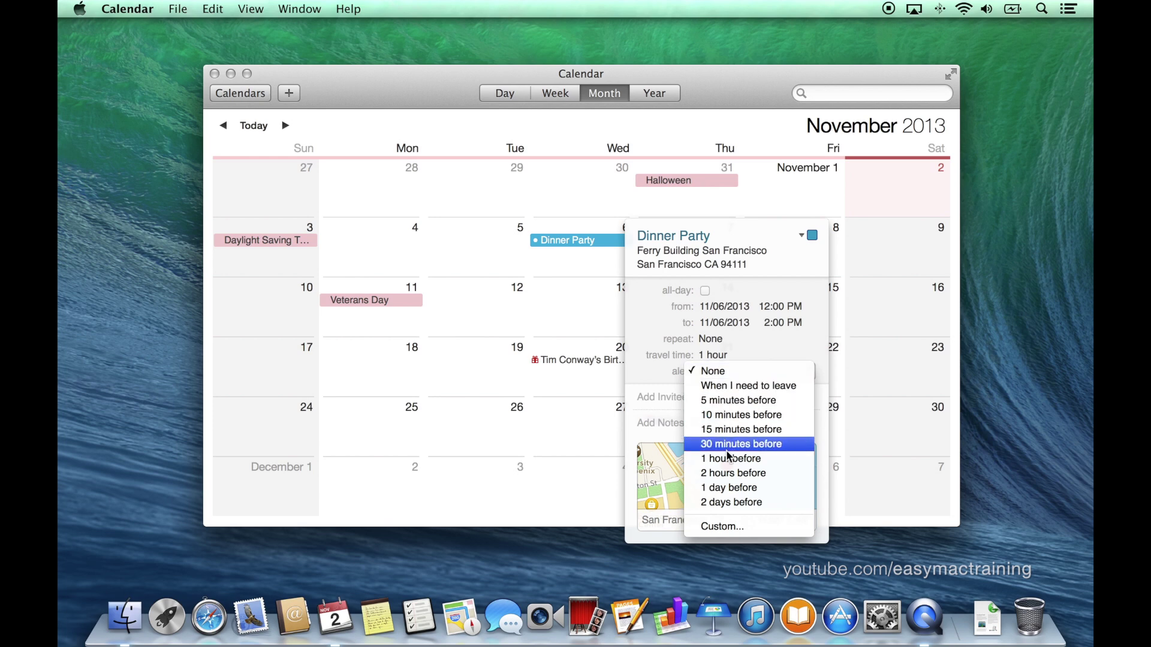
pyautogui.click(733, 488)
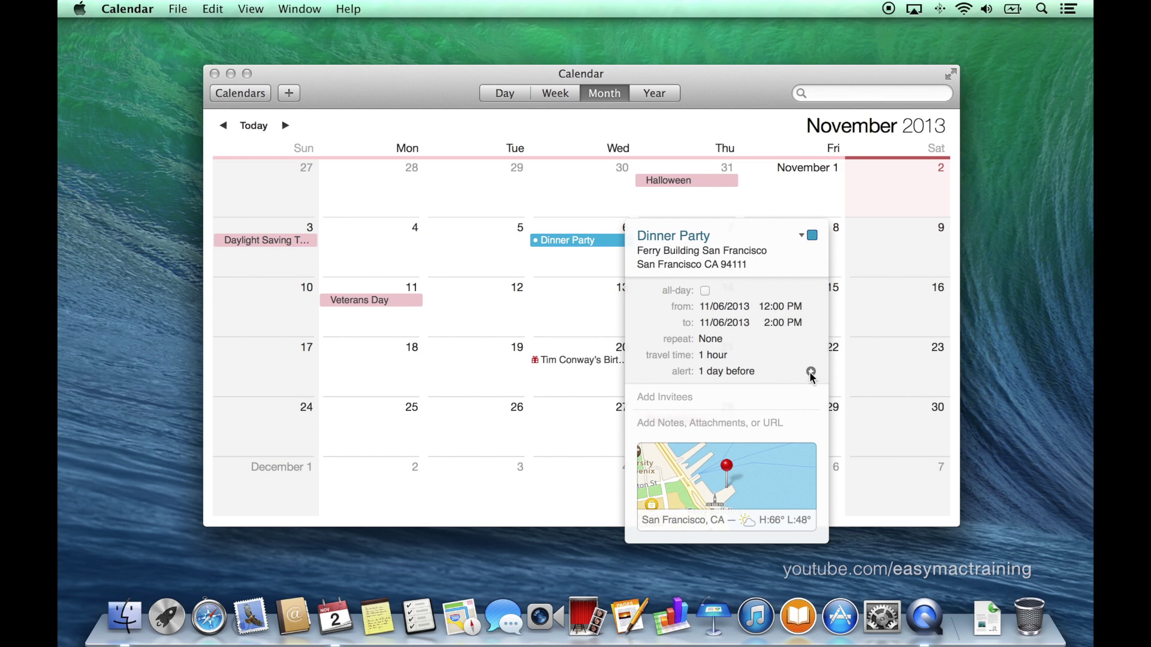
pyautogui.click(810, 372)
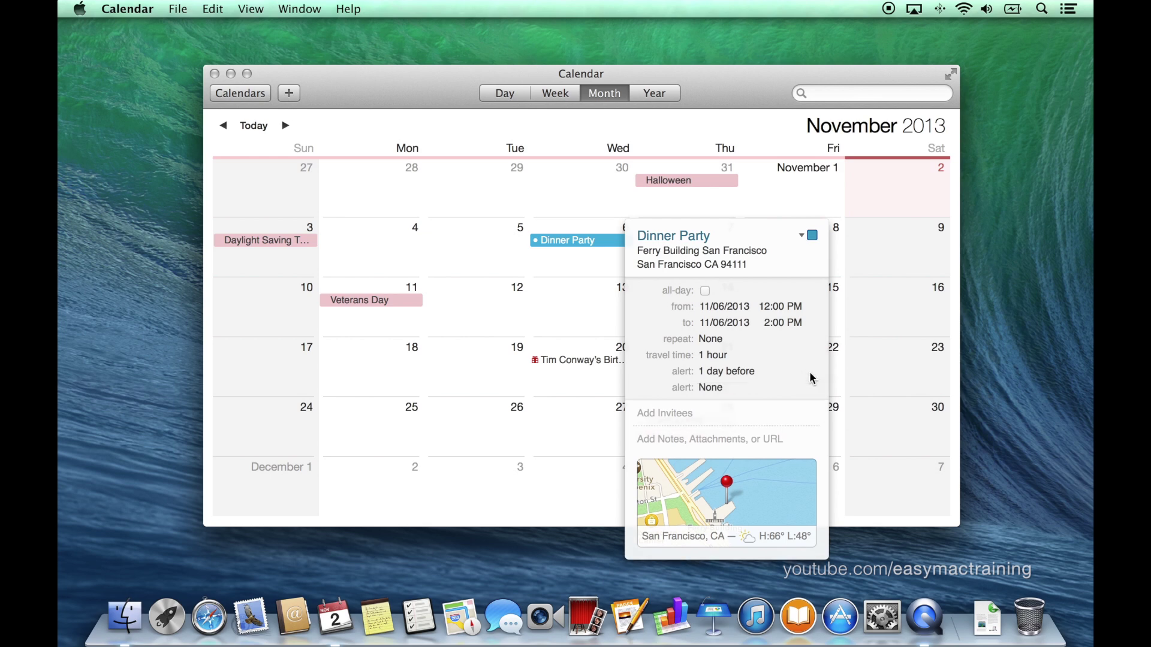
# Add the note 'Bundle up, it will be chilly!' to Dinner Party
pyautogui.click(693, 436)
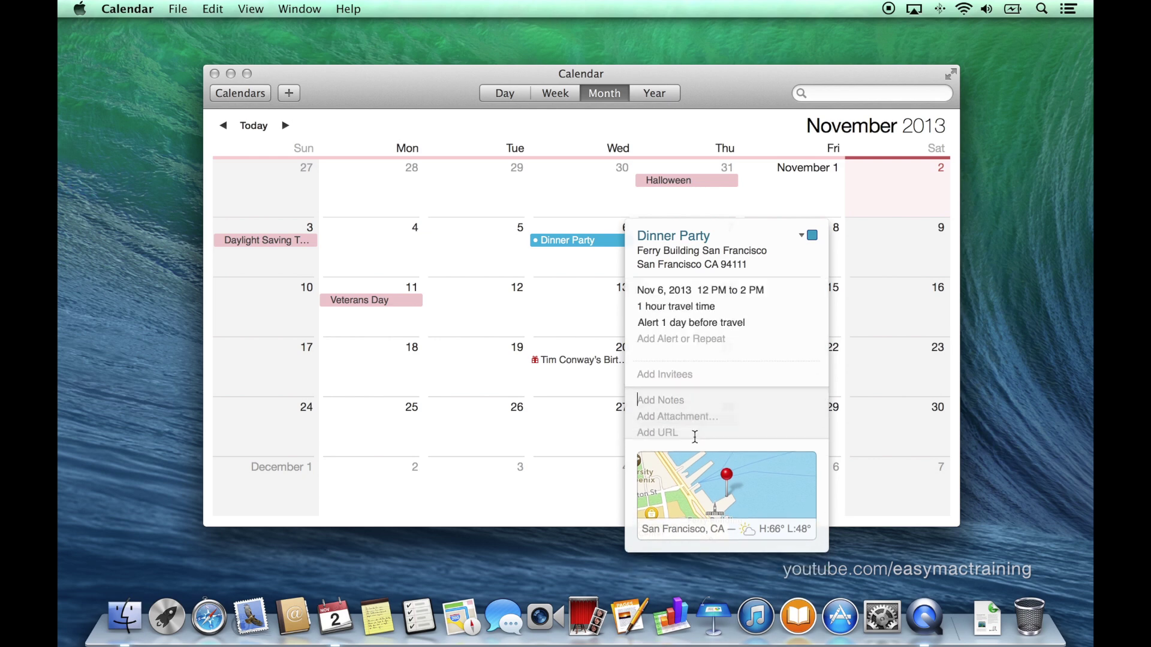
pyautogui.write('Bundle up, it will be chilly!')
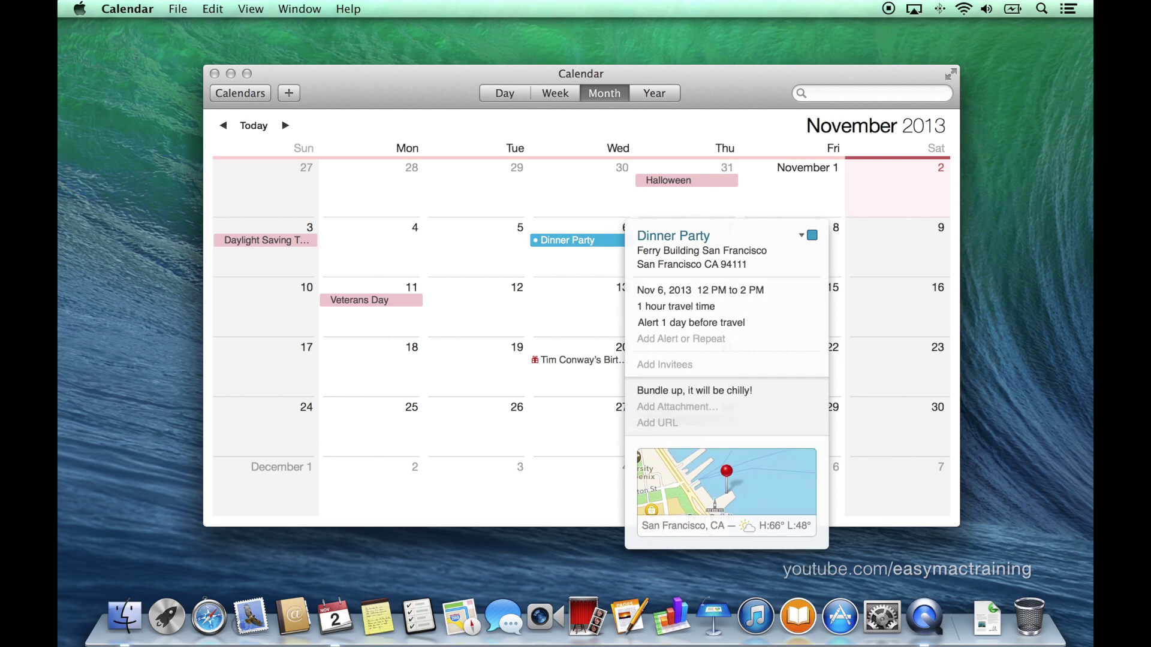
pyautogui.click(578, 307)
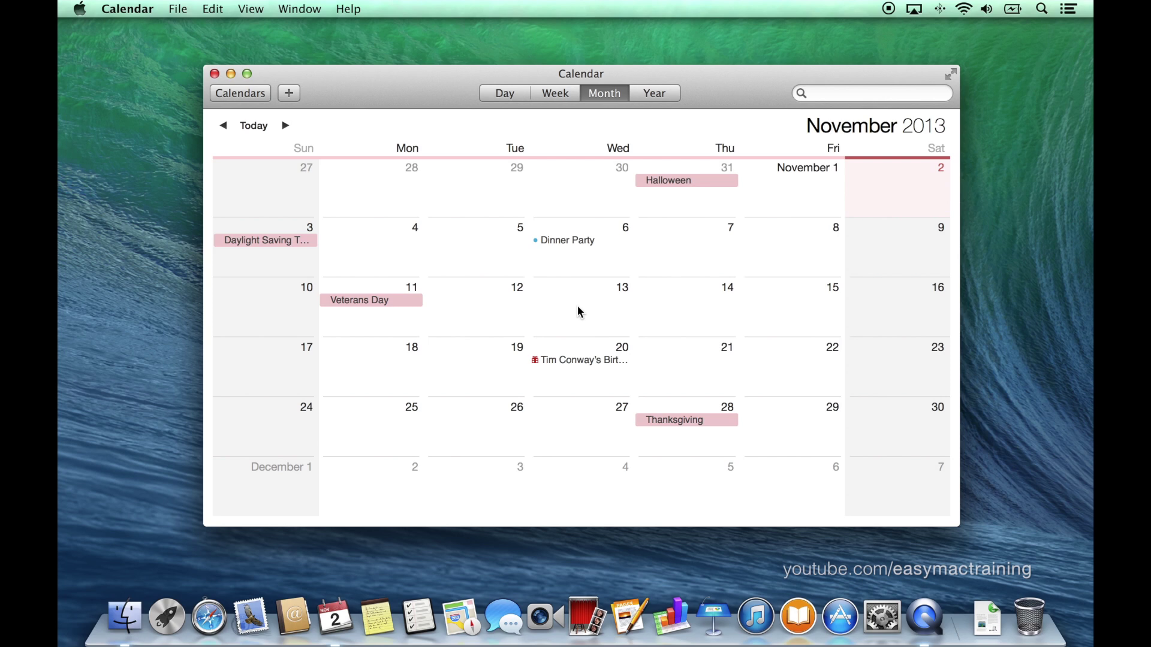
# Review Dinner Party's details, then drag it from November 6 to Thursday, November 7
pyautogui.doubleClick(567, 241)
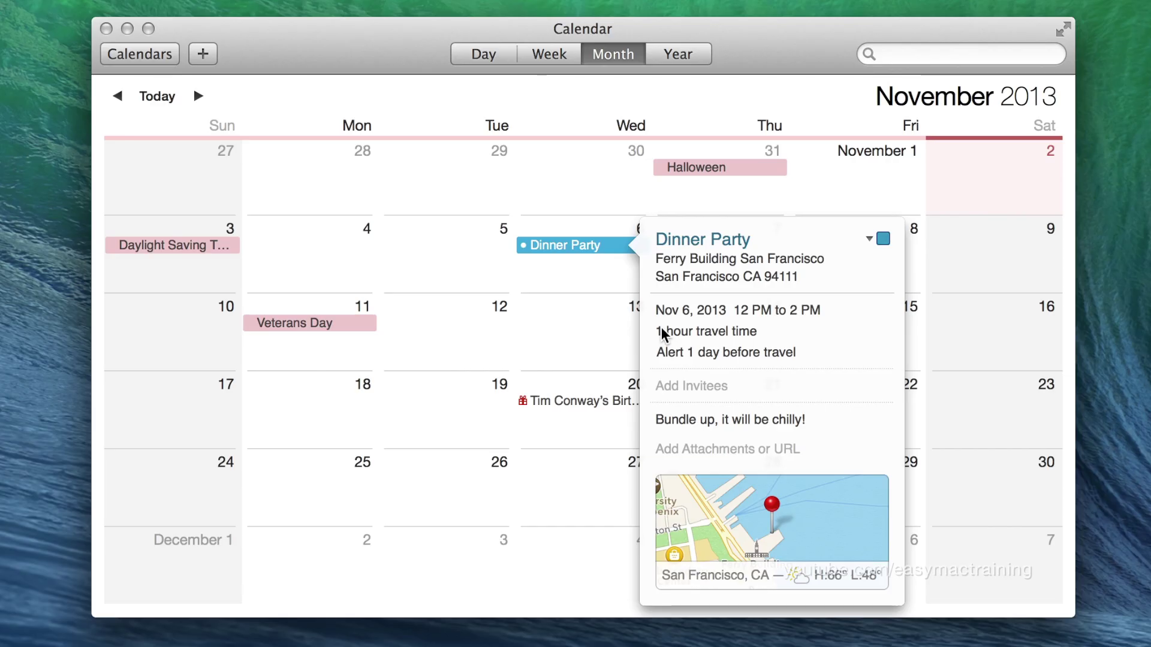
pyautogui.click(608, 271)
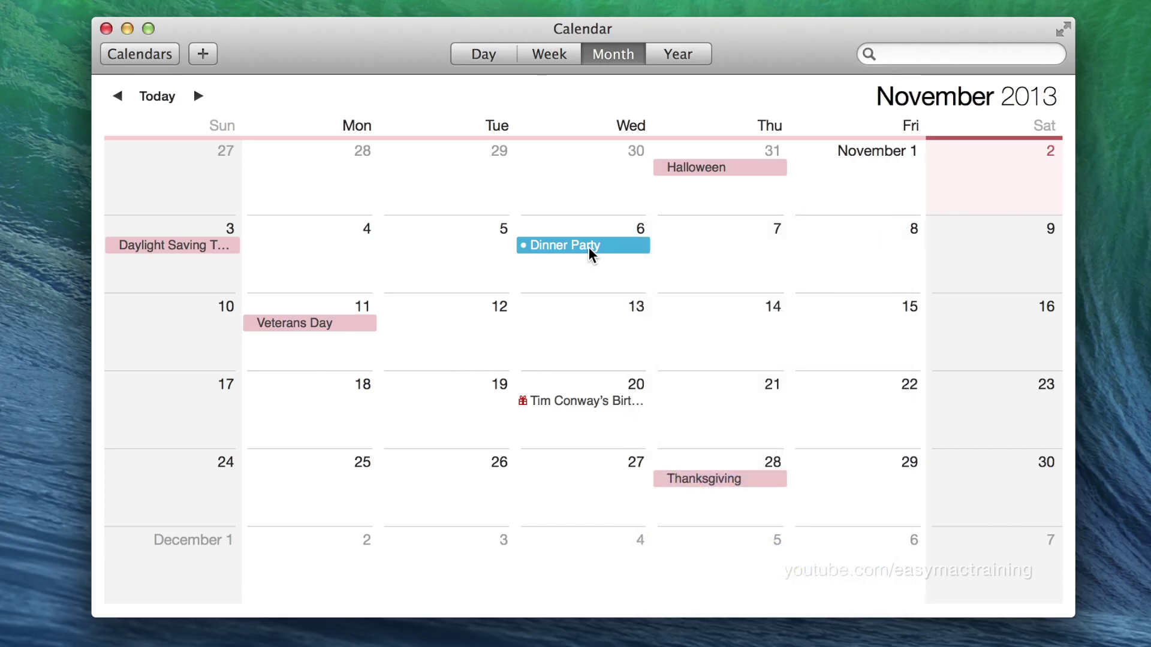
pyautogui.moveTo(589, 247); pyautogui.dragTo(730, 251)
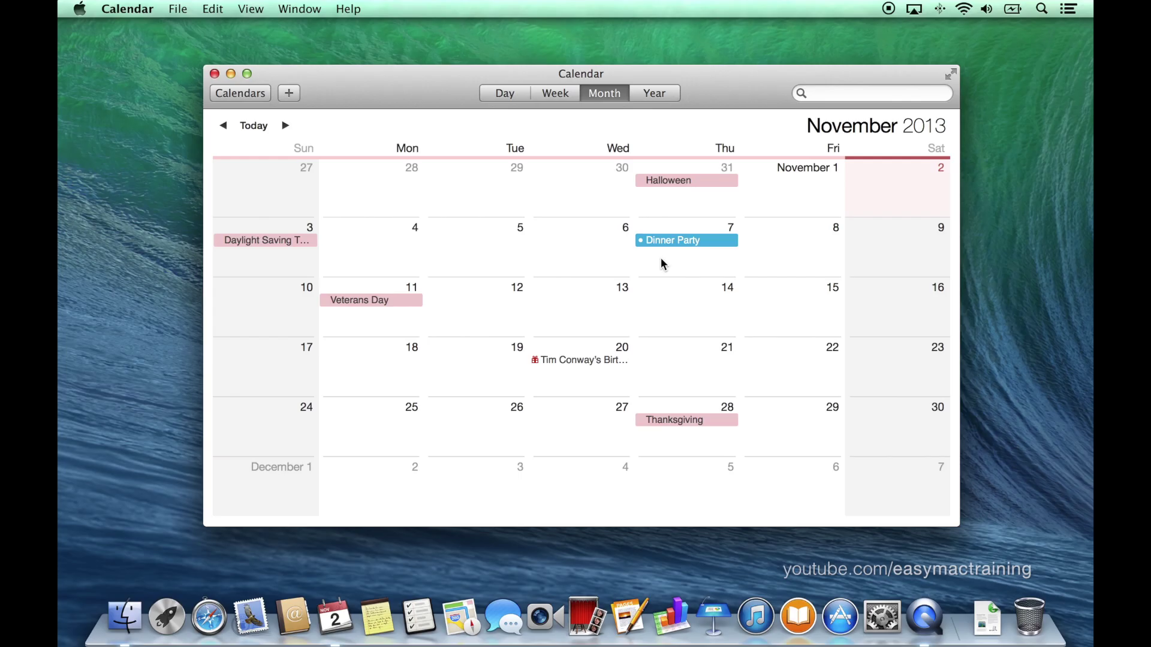
# In the November 3–9 week, create Exercise Class and move it to Monday at 12:15 PM
pyautogui.click(556, 94)
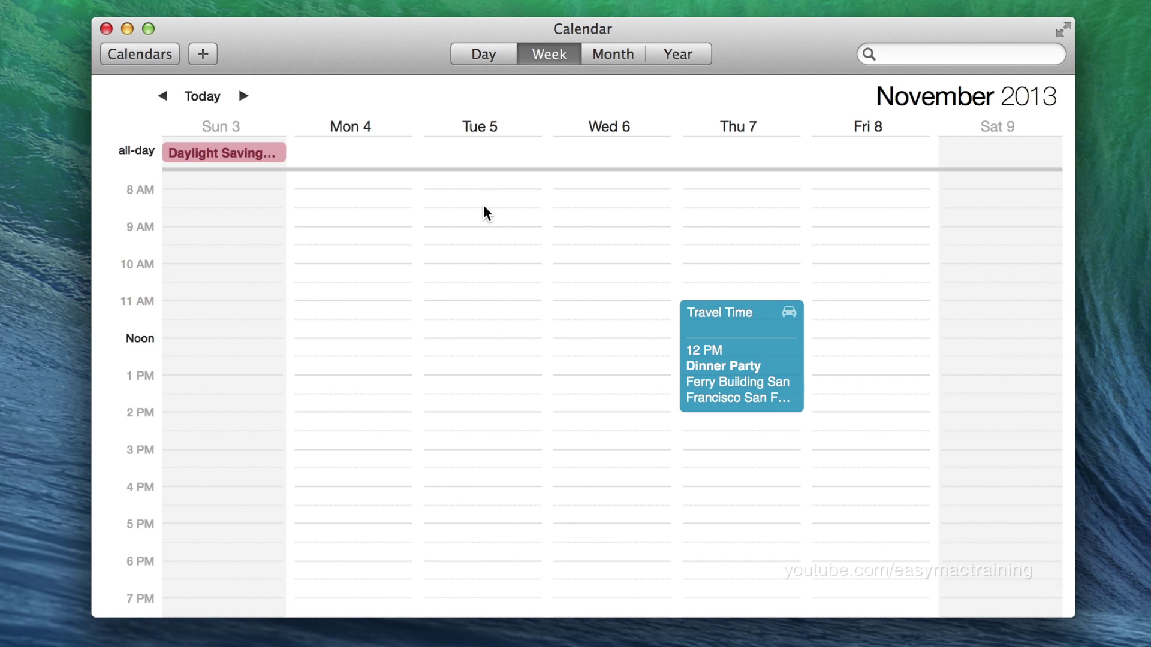
pyautogui.moveTo(484, 213); pyautogui.dragTo(485, 306)
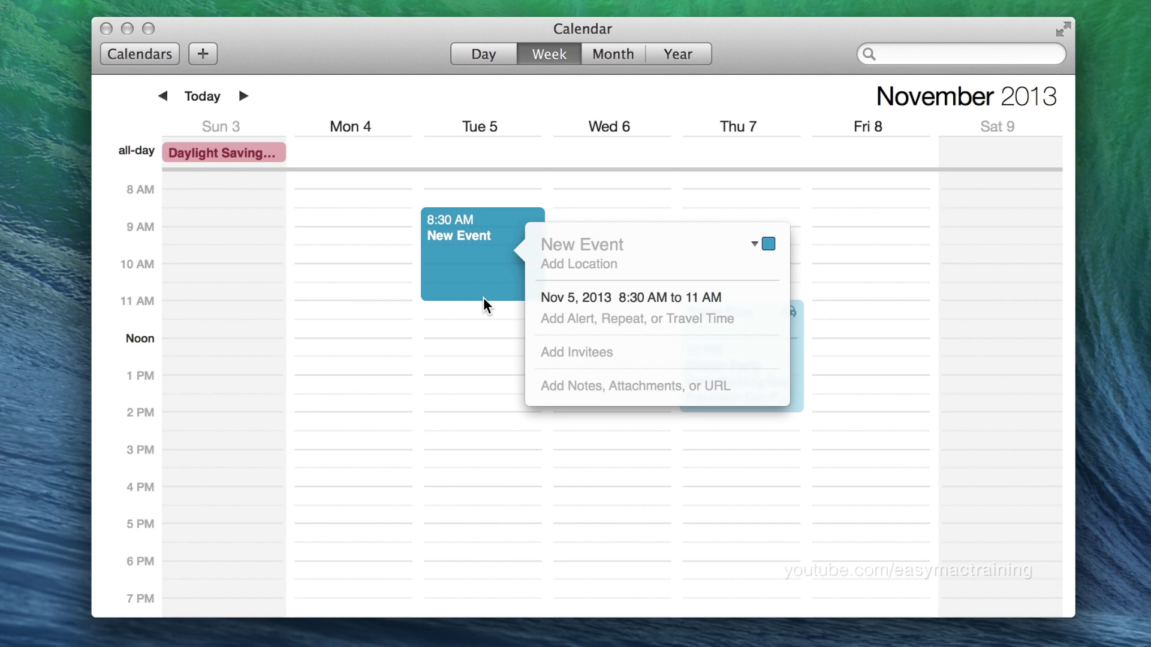
pyautogui.write('Exercise Class')
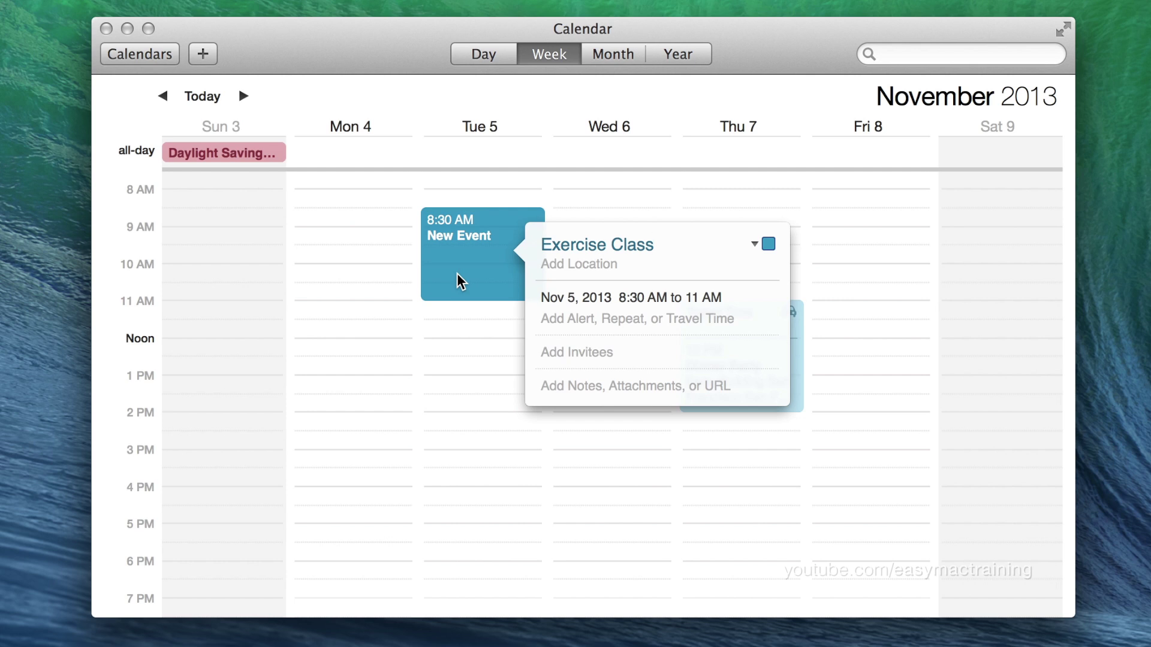
pyautogui.press('Return')
pyautogui.moveTo(460, 282); pyautogui.dragTo(461, 418)
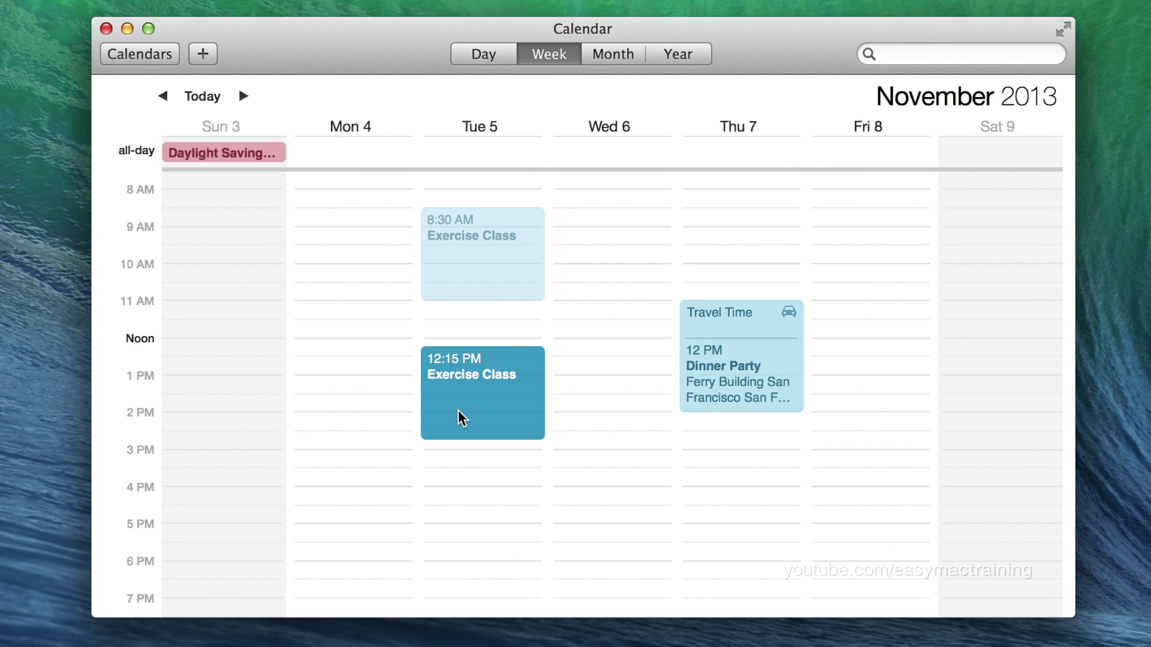
pyautogui.moveTo(461, 418); pyautogui.dragTo(396, 421)
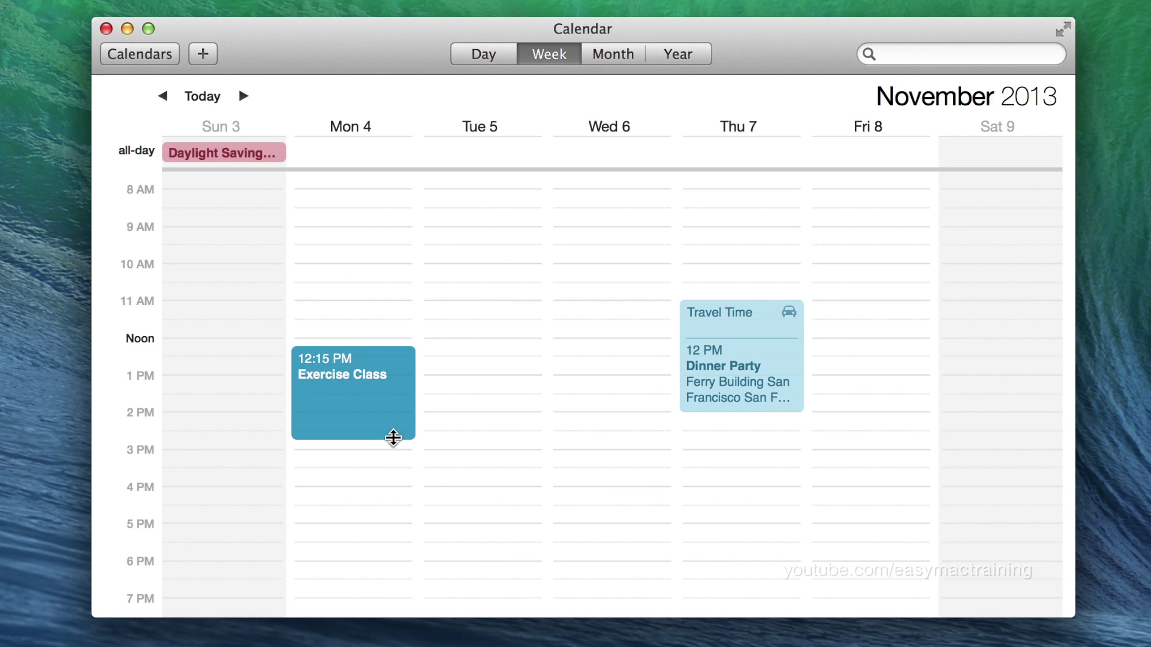
pyautogui.moveTo(393, 438); pyautogui.dragTo(394, 413)
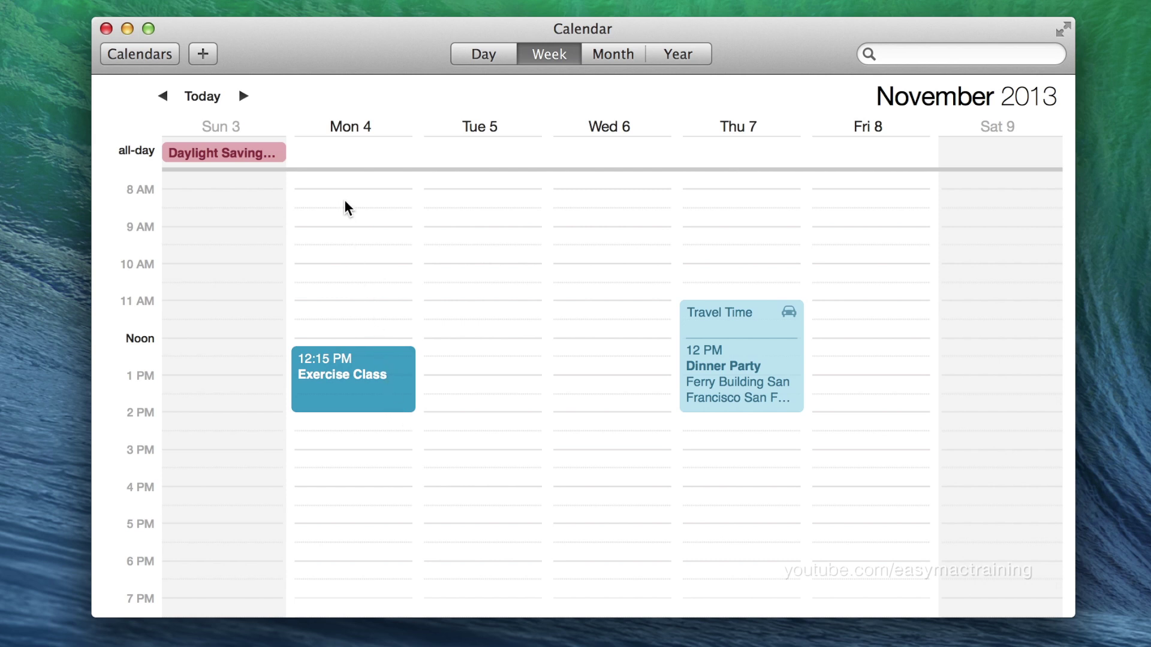
# Create Breakfast with Friends from 8 to 10 AM on Monday, November 4
pyautogui.moveTo(346, 194); pyautogui.dragTo(348, 267)
pyautogui.write('Breakfast with Friends')
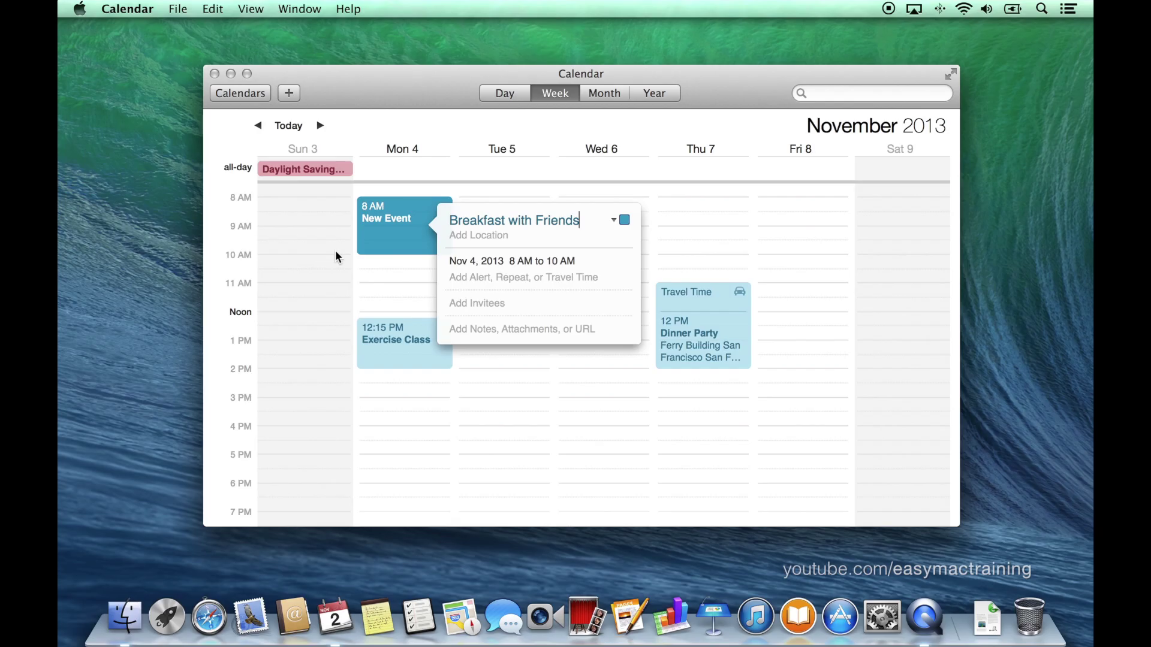
pyautogui.click(295, 256)
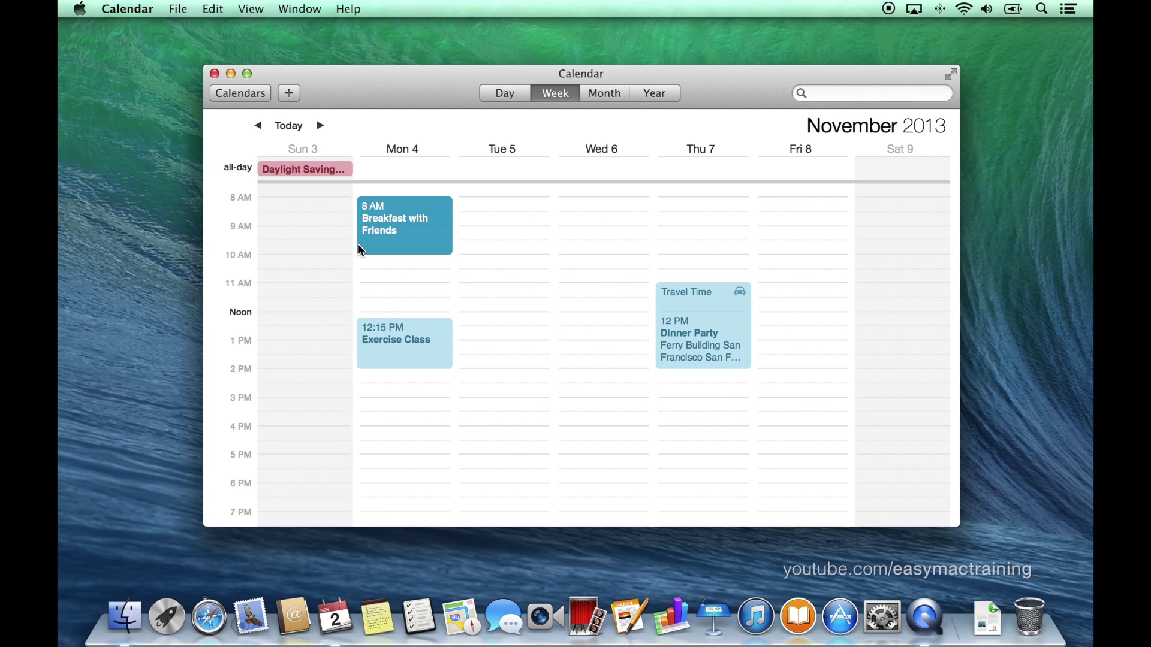
# View Monday, November 4 in Day view, scroll its event list, then switch to Year view
pyautogui.click(505, 94)
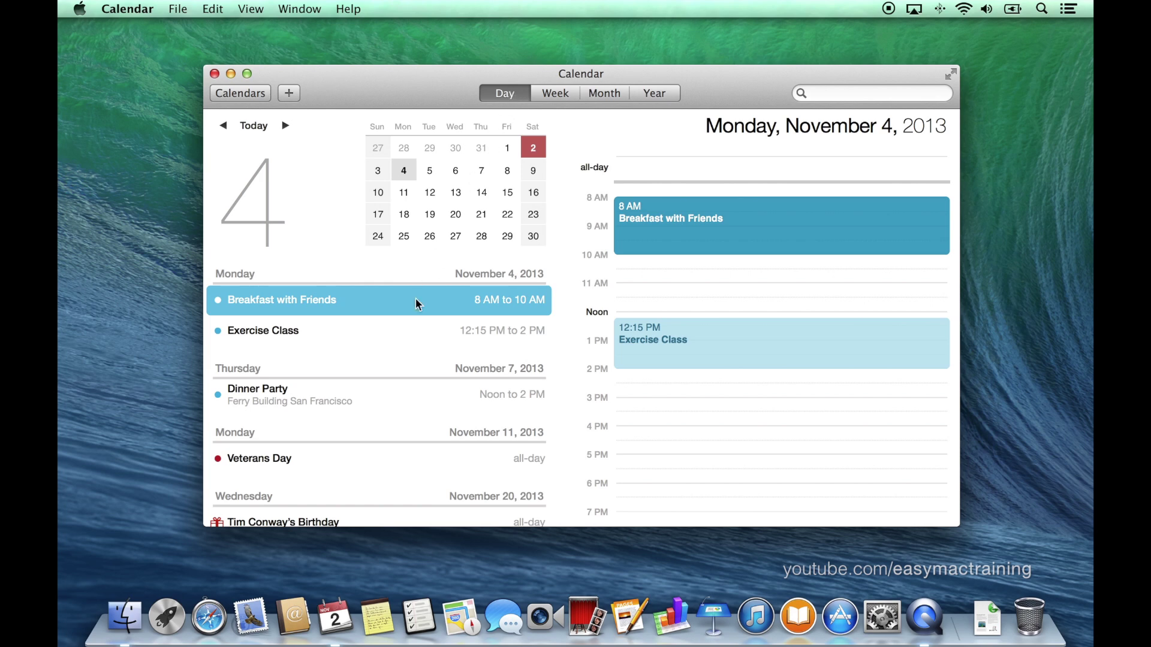
pyautogui.scroll(-5, 381, 381)
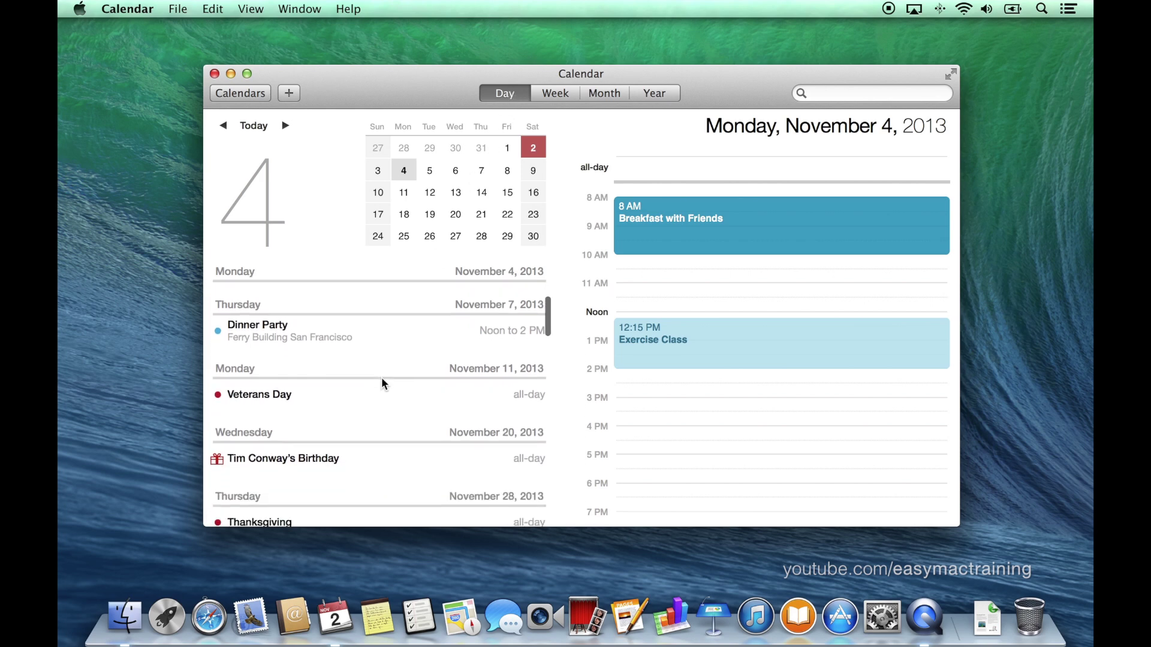
pyautogui.scroll(5, 382, 381)
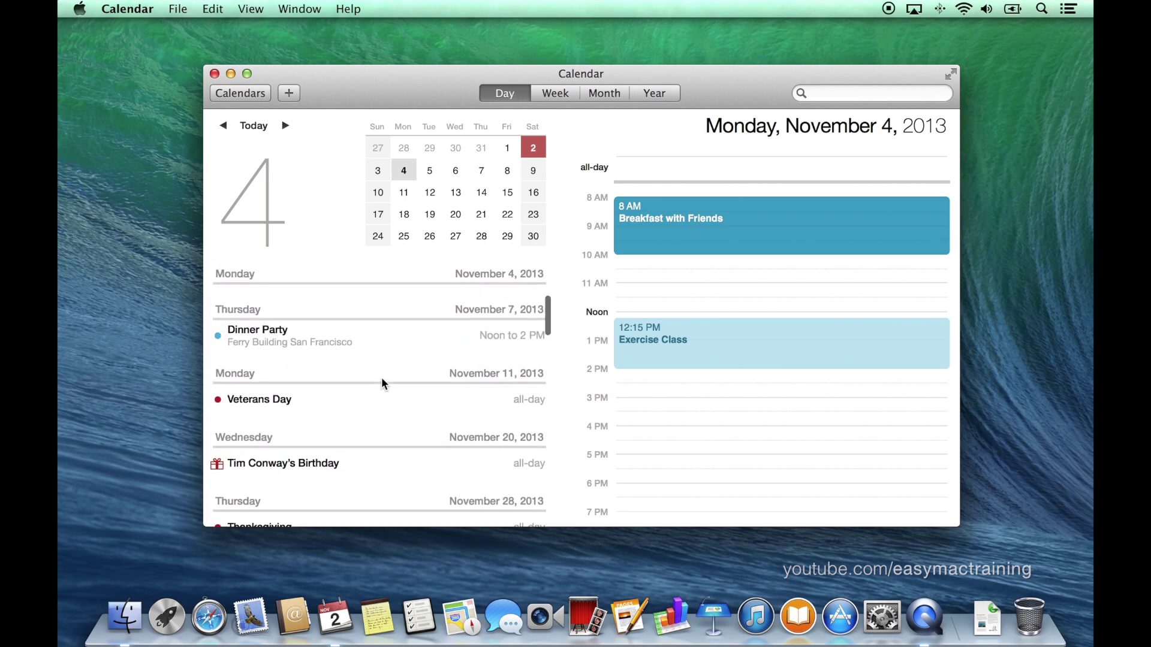
pyautogui.scroll(1, 381, 376)
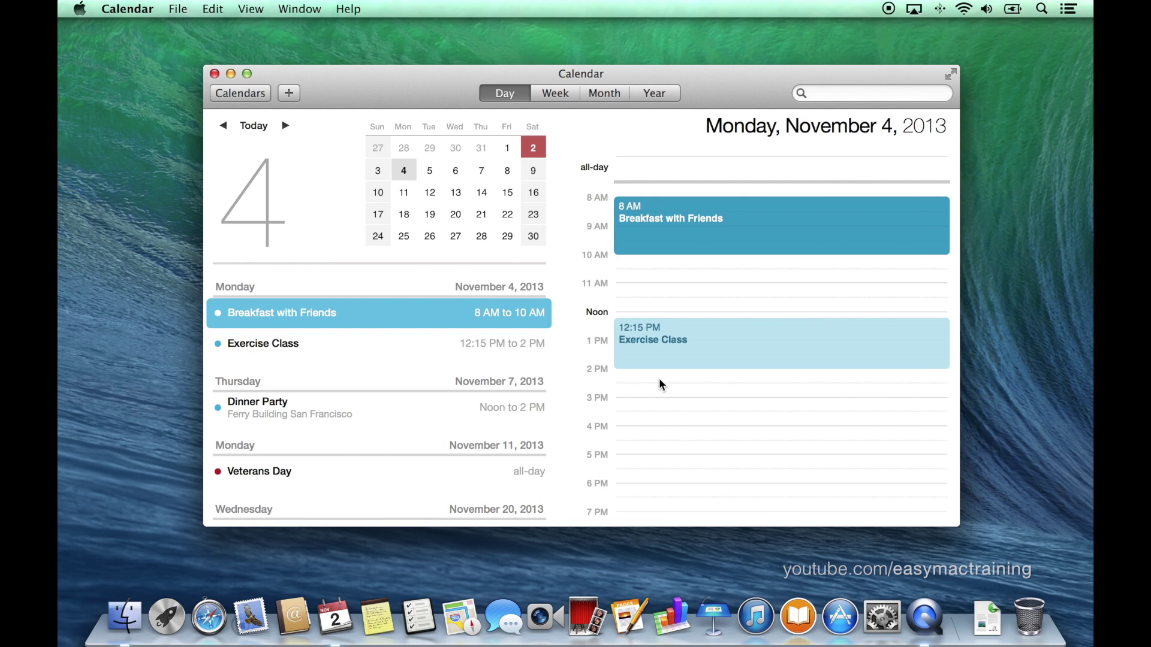
pyautogui.click(662, 98)
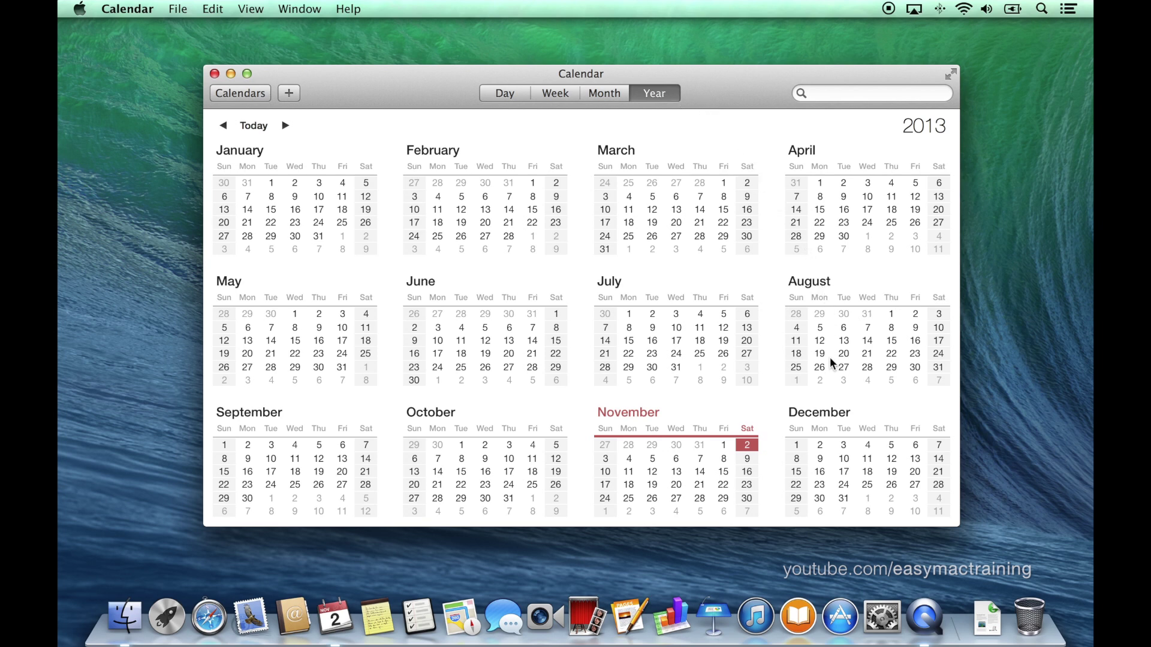
# Preview December 10 and November 7 in the 2013 year, then return to November Month view
pyautogui.click(846, 459)
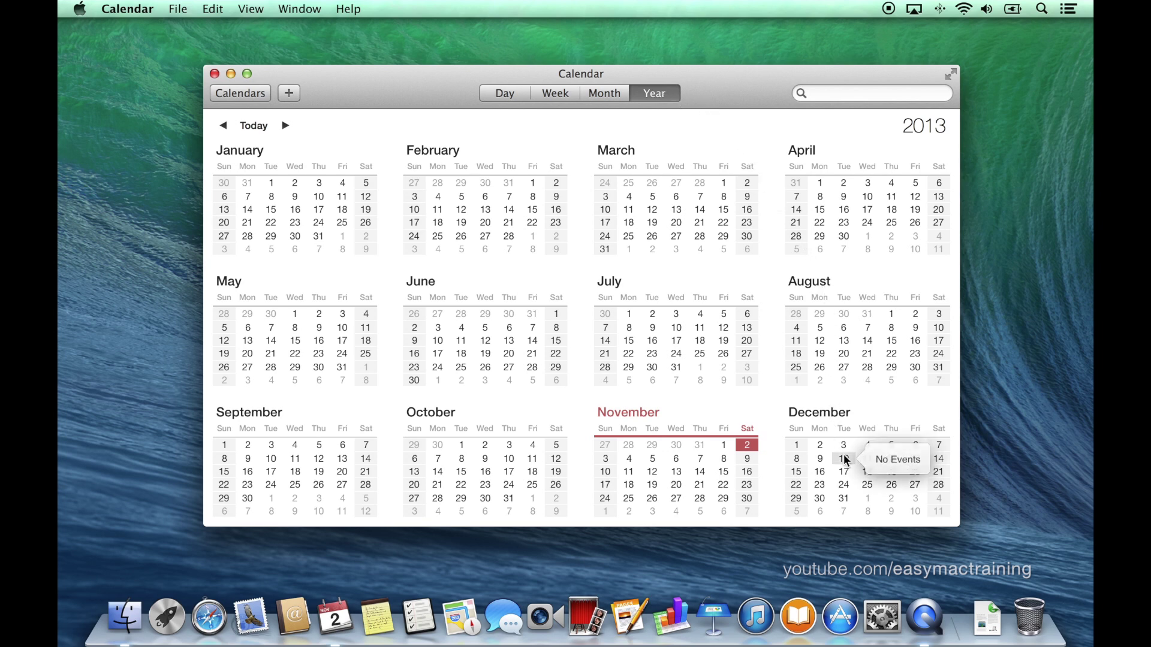
pyautogui.click(699, 466)
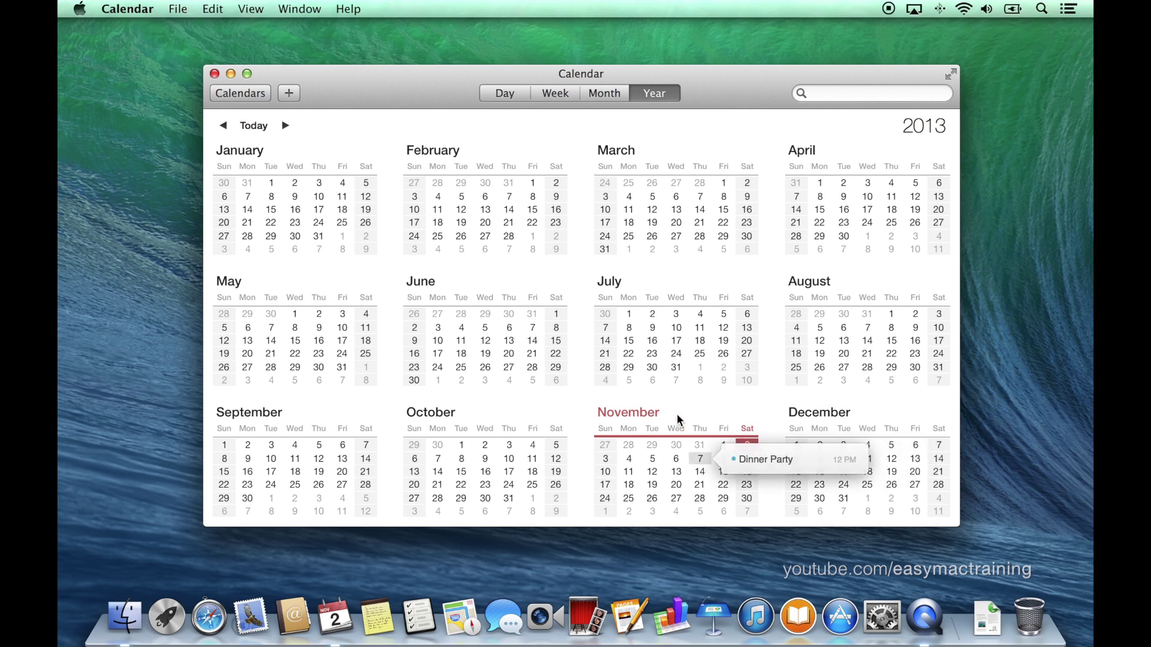
pyautogui.click(604, 97)
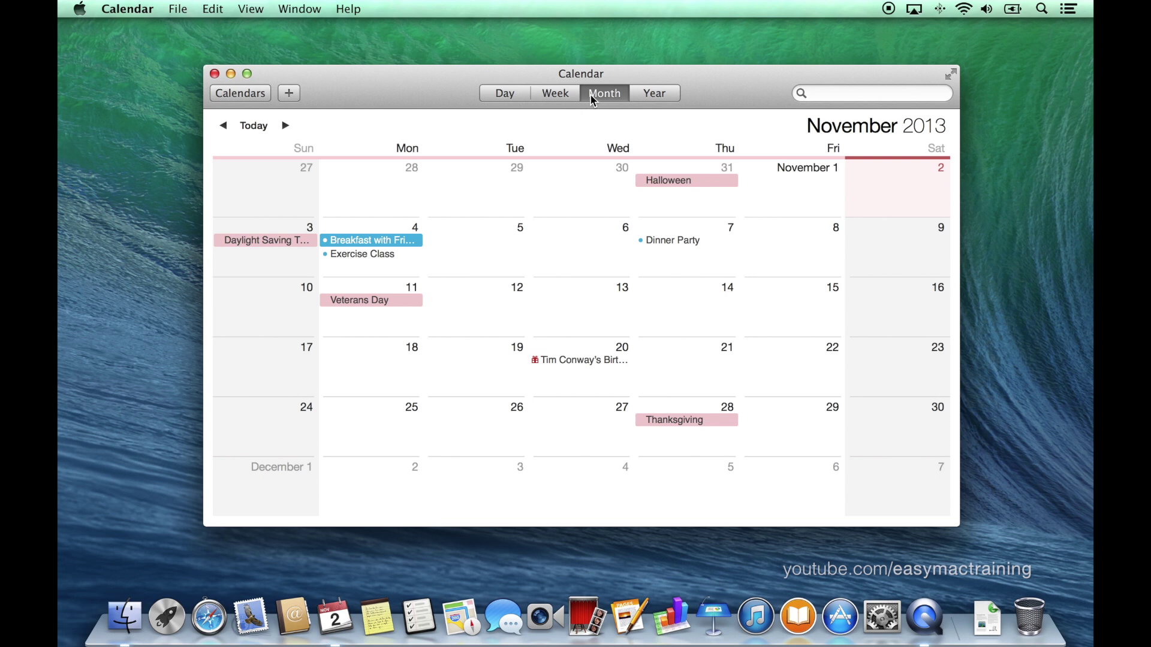
# Open the sidebar listing Home, Work, US Holidays and Birthdays, and deselect Breakfast with Friends
pyautogui.click(240, 94)
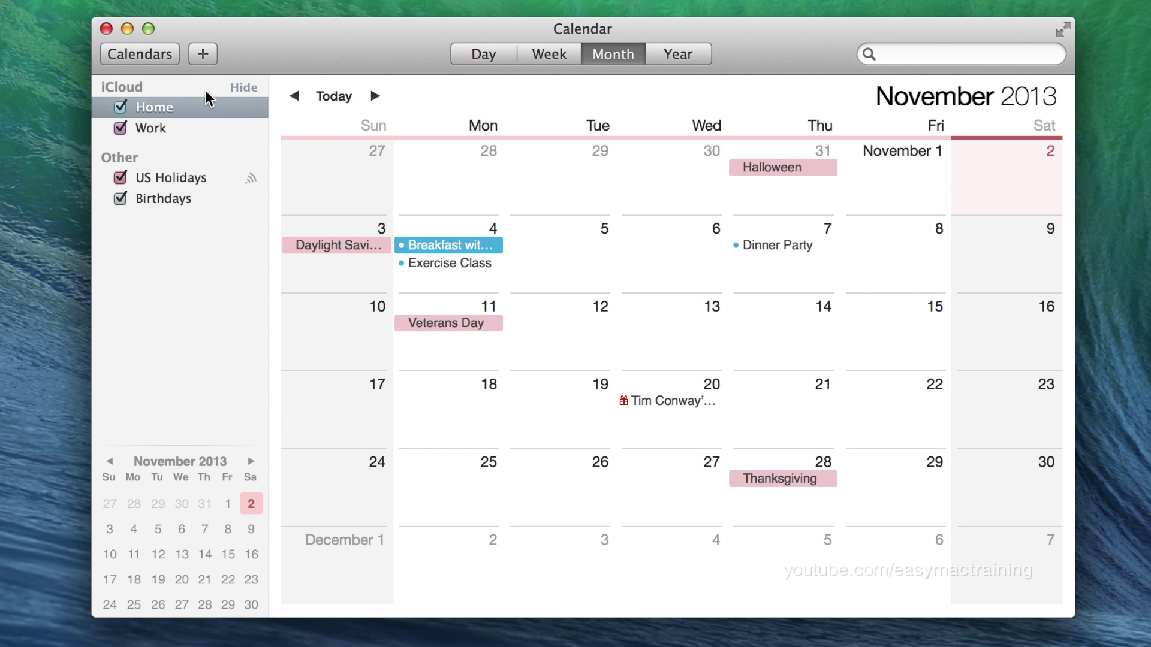
pyautogui.moveTo(226, 113)
pyautogui.moveTo(225, 134)
pyautogui.click(550, 333)
# Create 'Work Assignment Due' on November 12 in the Work calendar, then hide Work
pyautogui.doubleClick(550, 333)
pyautogui.write('Work Assignment Due')
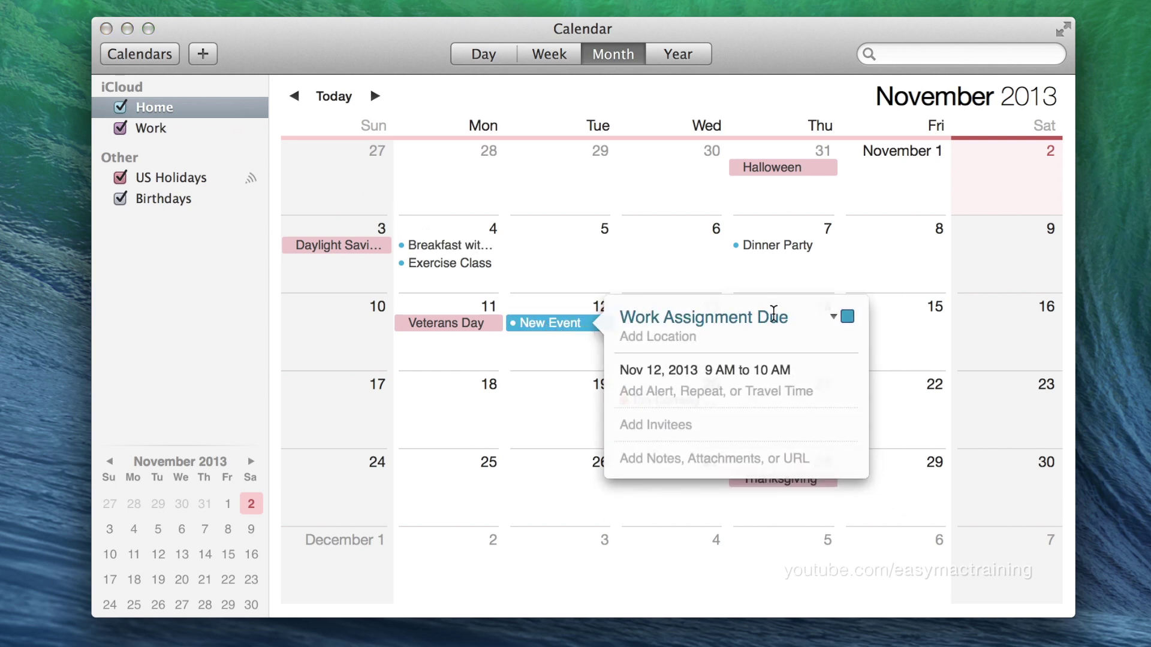
pyautogui.click(846, 317)
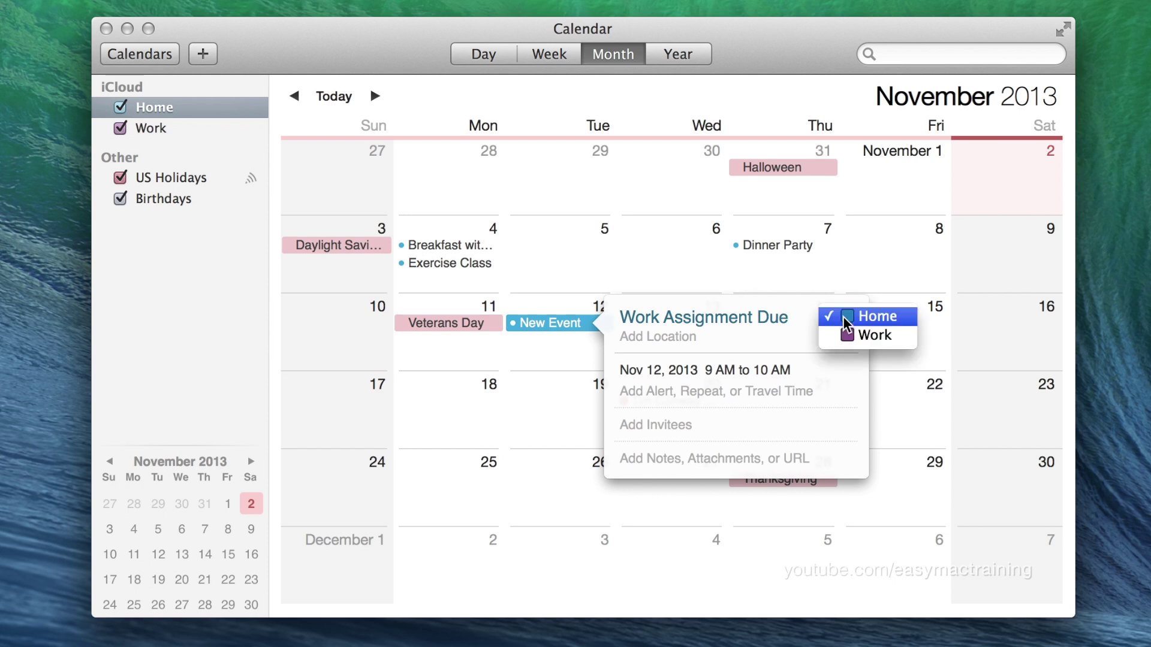
pyautogui.click(848, 336)
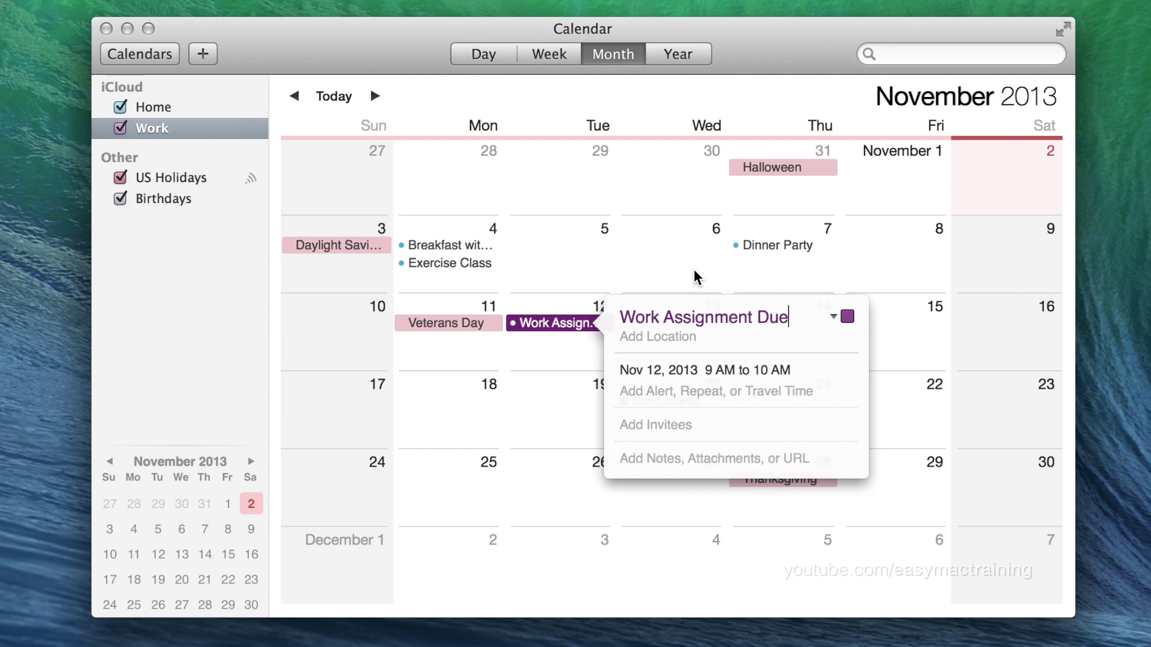
pyautogui.click(119, 129)
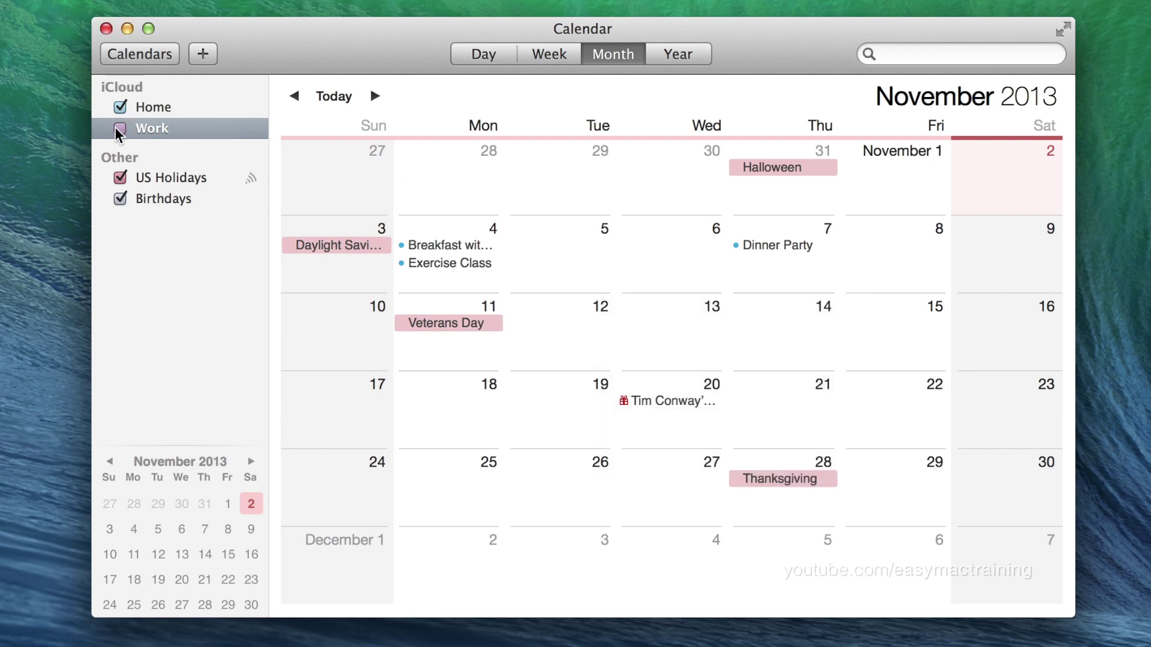
pyautogui.click(119, 128)
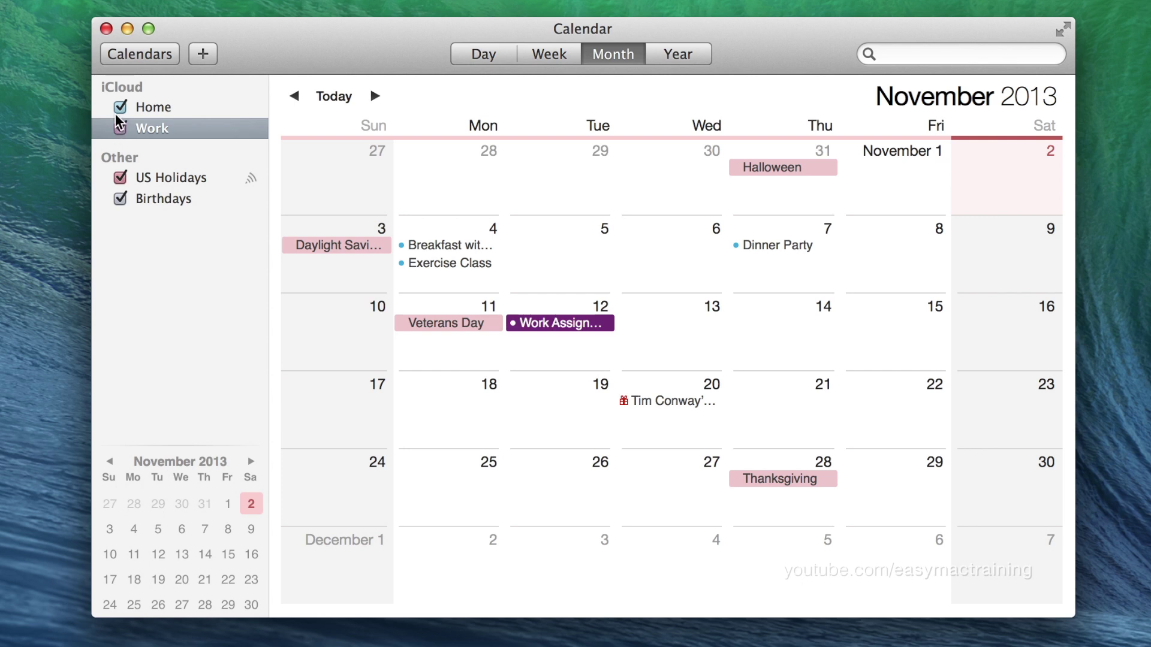
pyautogui.click(120, 109)
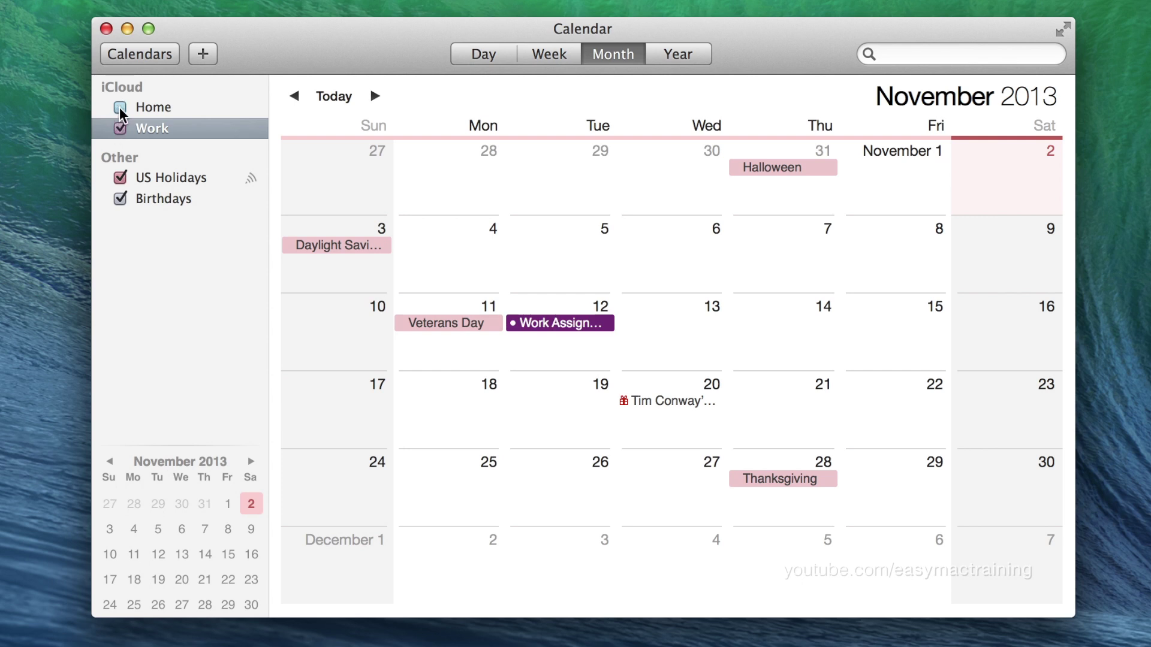
pyautogui.click(121, 109)
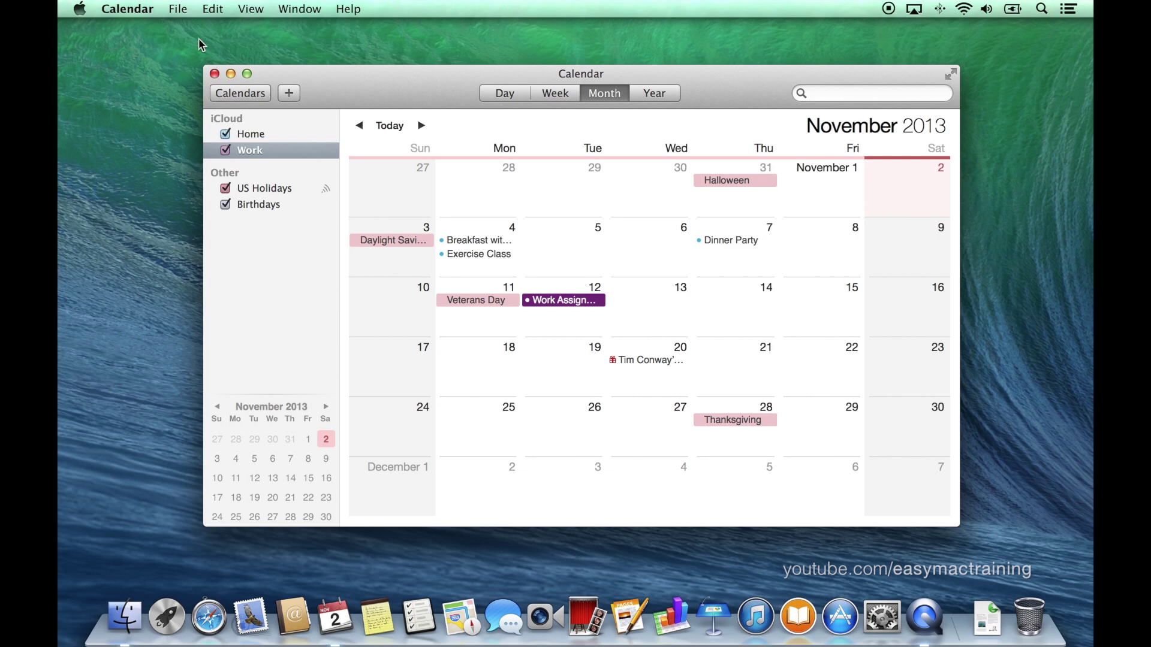
# Create a new iCloud calendar named 'School', then select the Home calendar in the sidebar
pyautogui.click(184, 11)
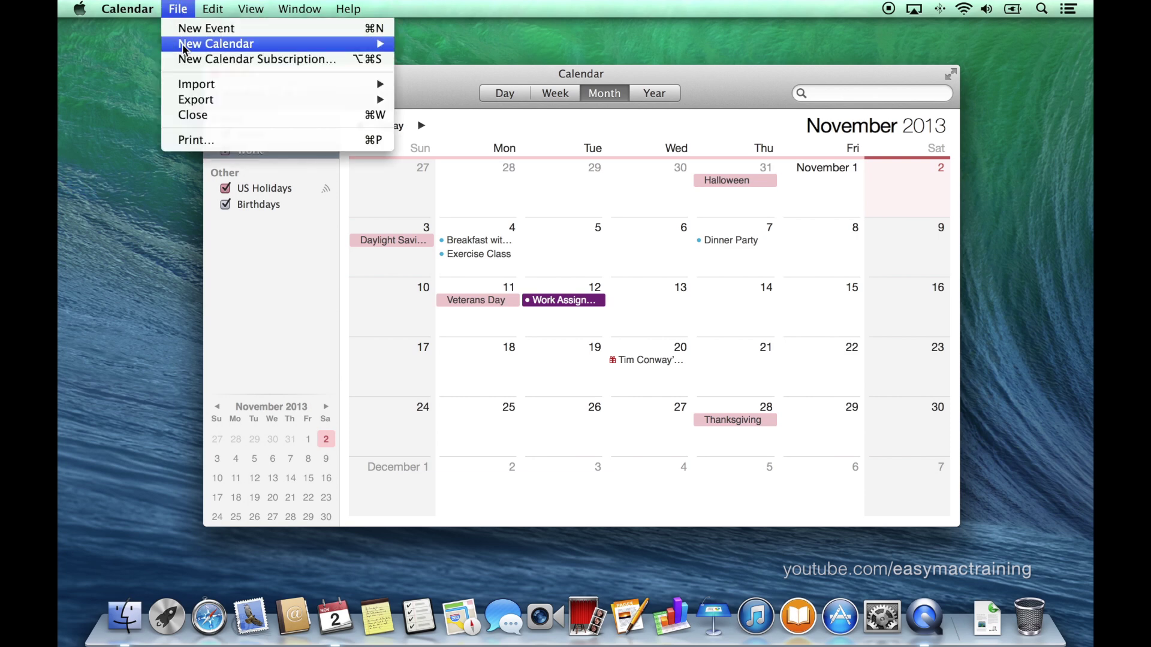
pyautogui.moveTo(184, 48)
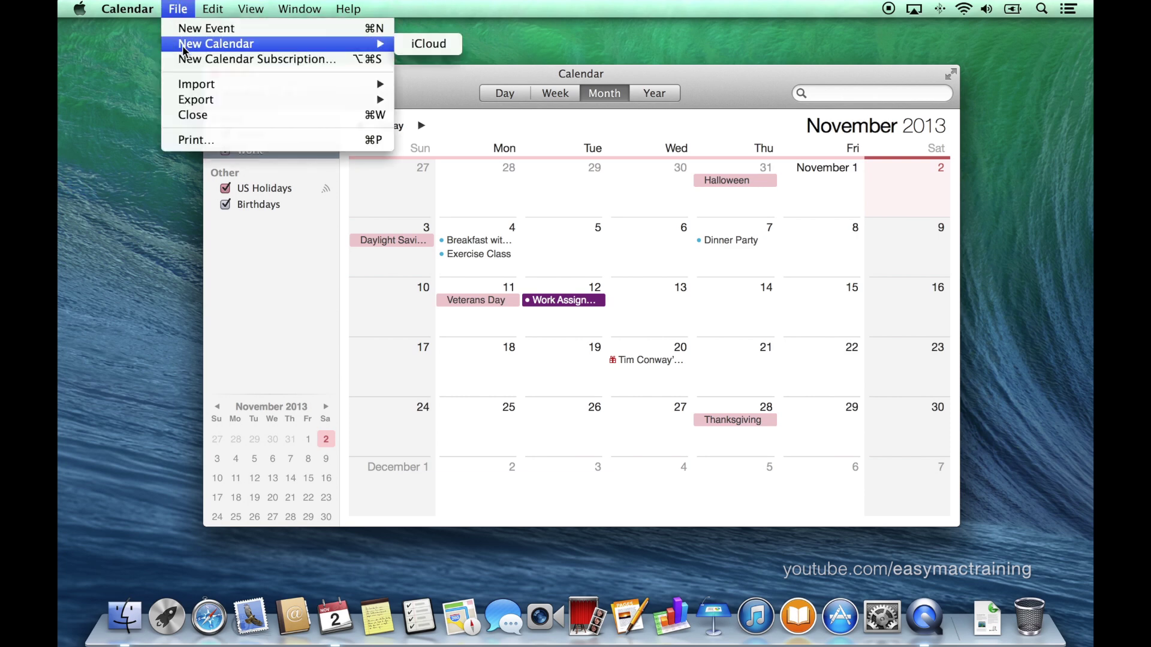
pyautogui.click(408, 44)
pyautogui.write('School')
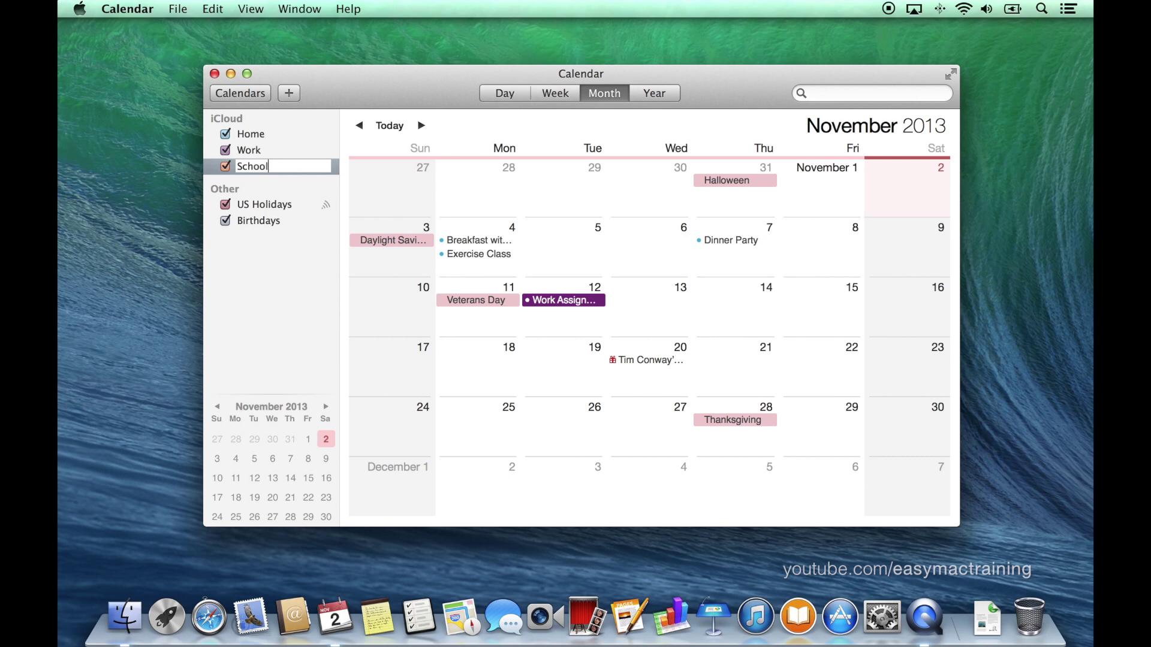
pyautogui.press('Return')
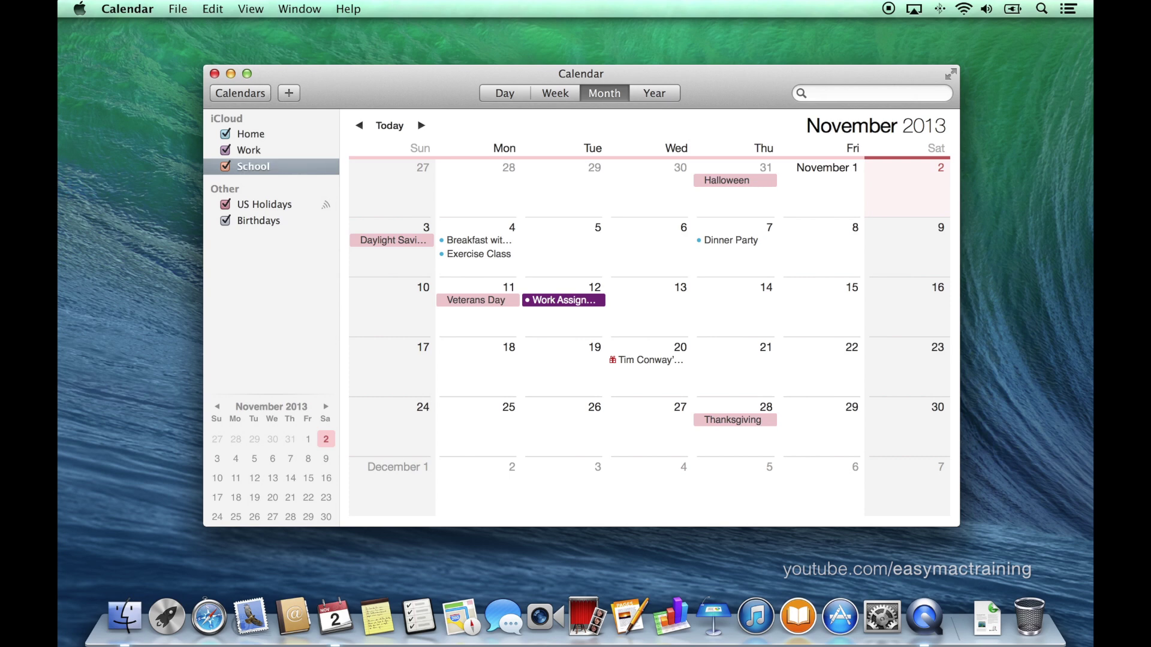
pyautogui.click(307, 138)
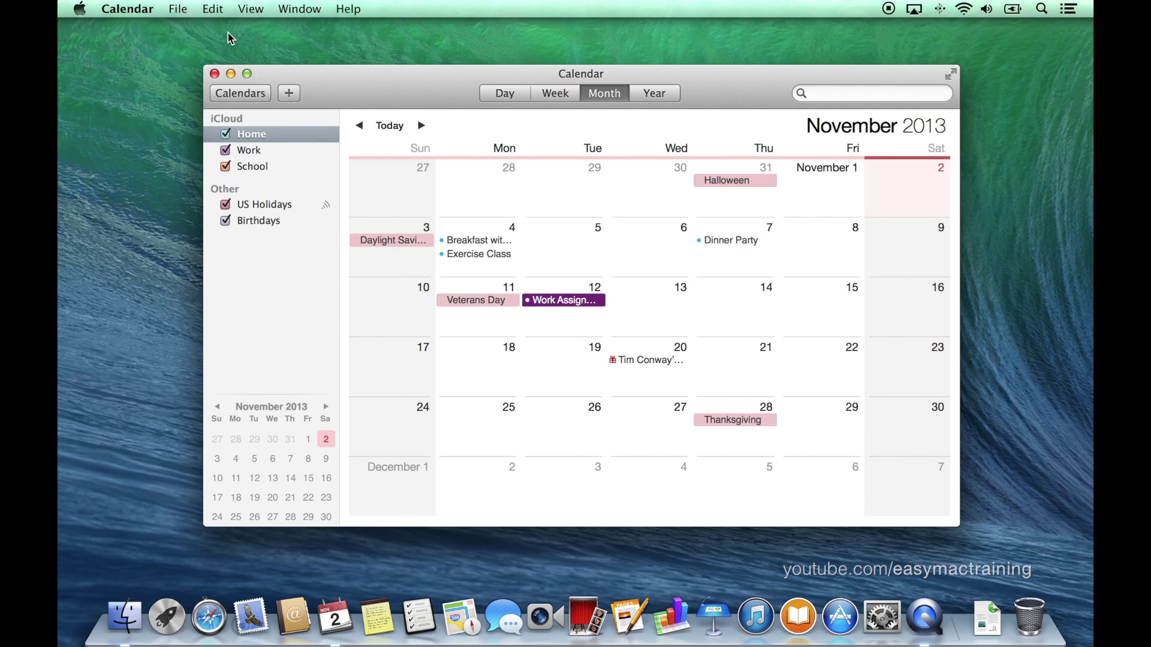
# Change the Home calendar's colour to Green in its Get Info settings and confirm with OK
pyautogui.click(213, 9)
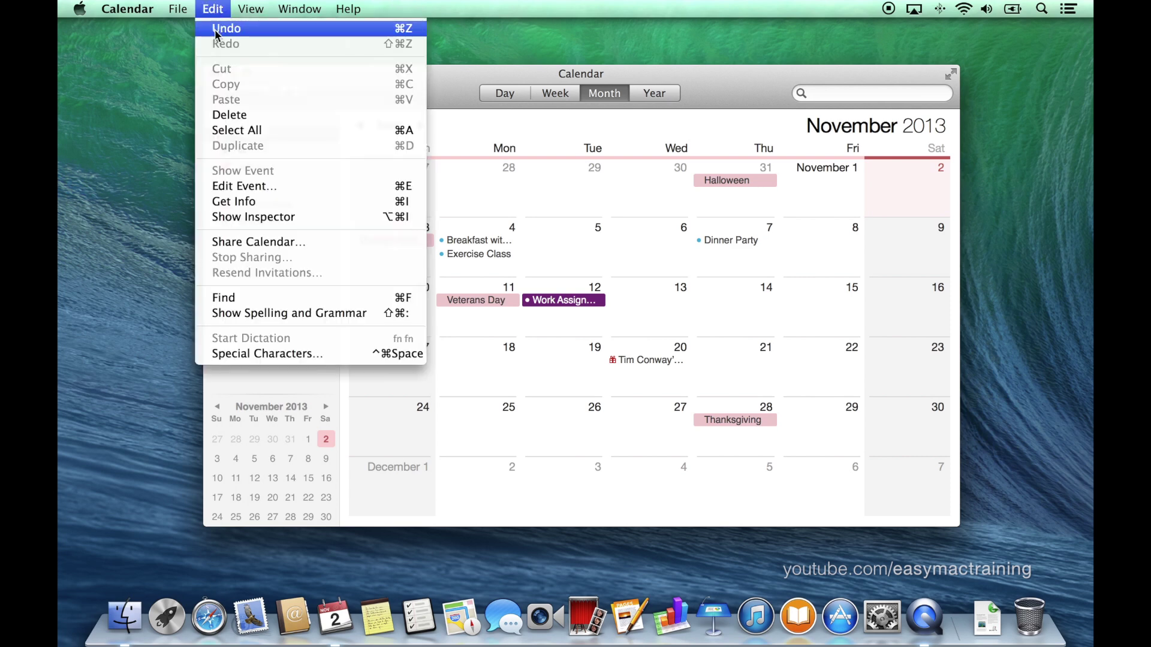
pyautogui.click(229, 202)
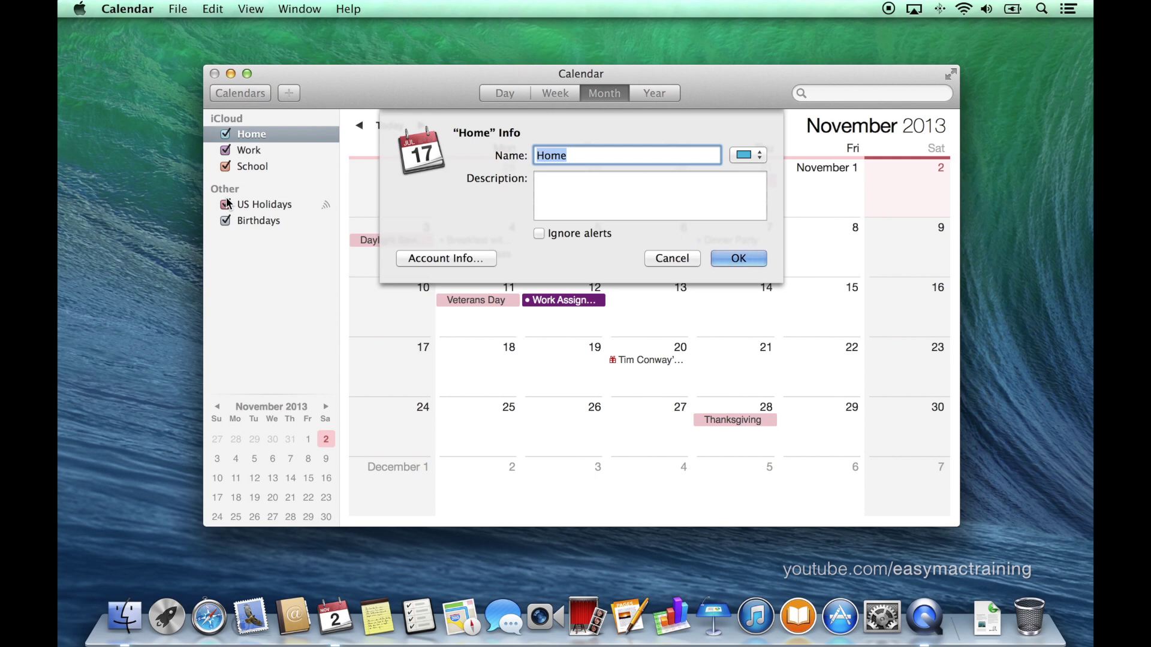
pyautogui.click(547, 193)
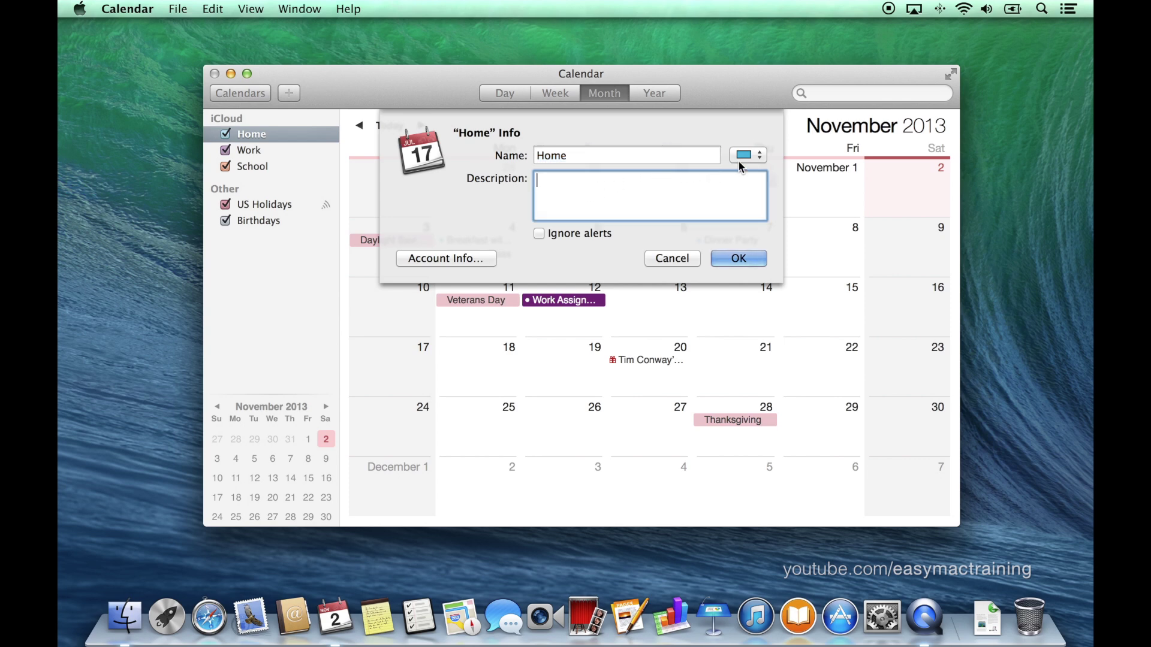
pyautogui.click(754, 155)
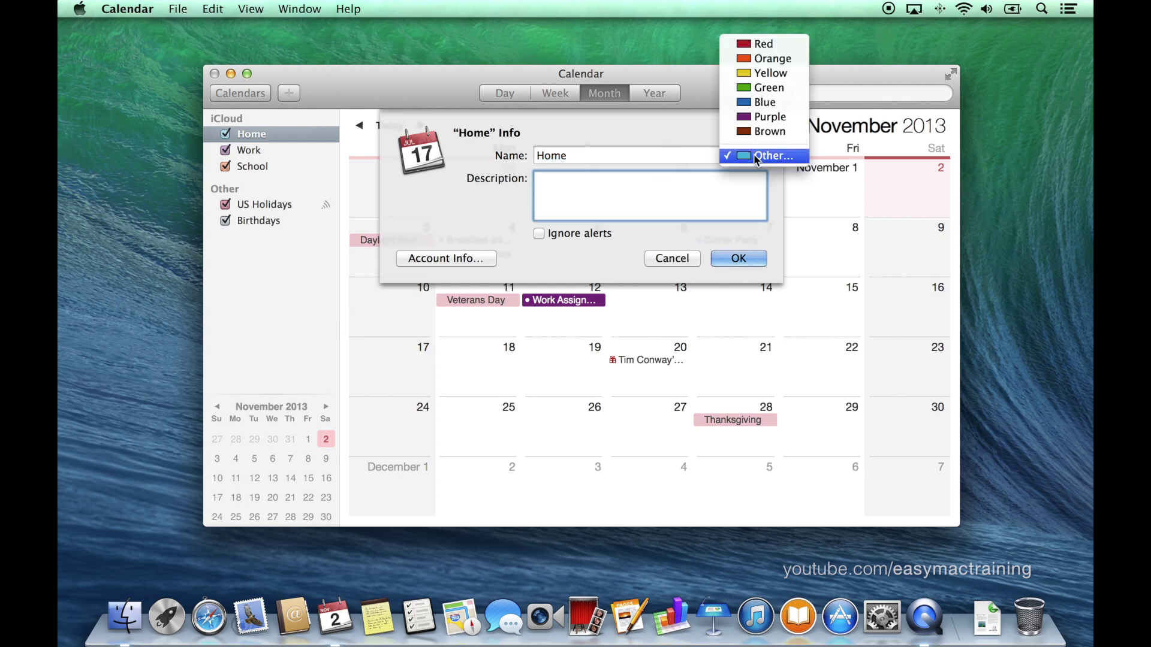
pyautogui.click(758, 88)
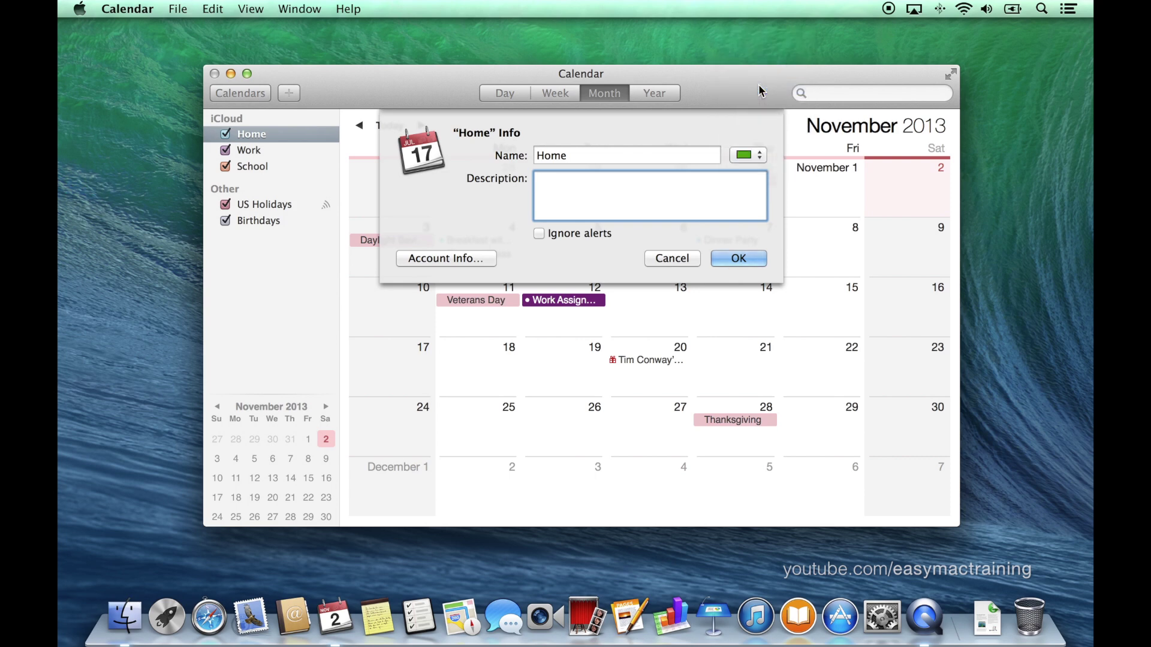
pyautogui.click(739, 259)
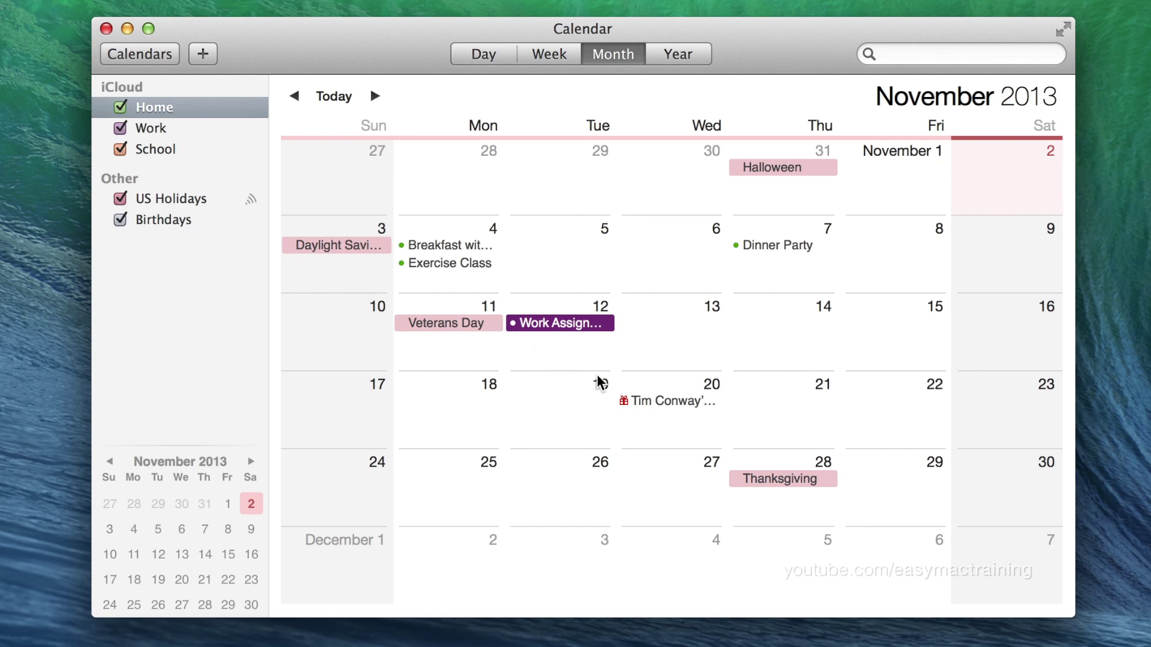
pyautogui.doubleClick(659, 402)
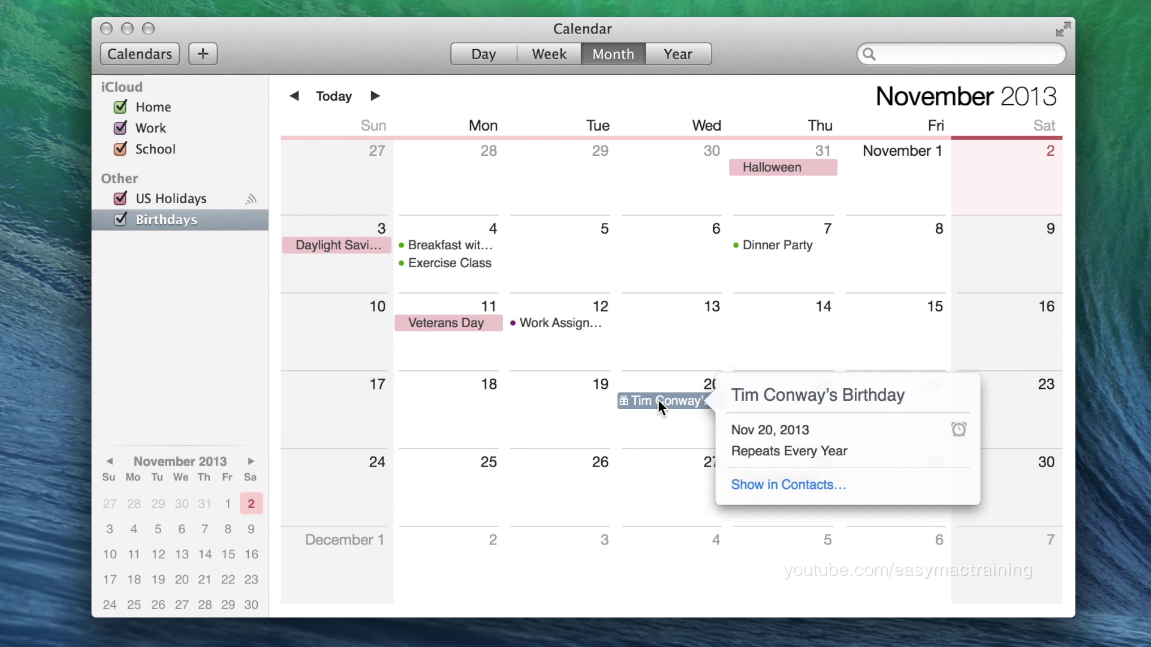
pyautogui.click(658, 423)
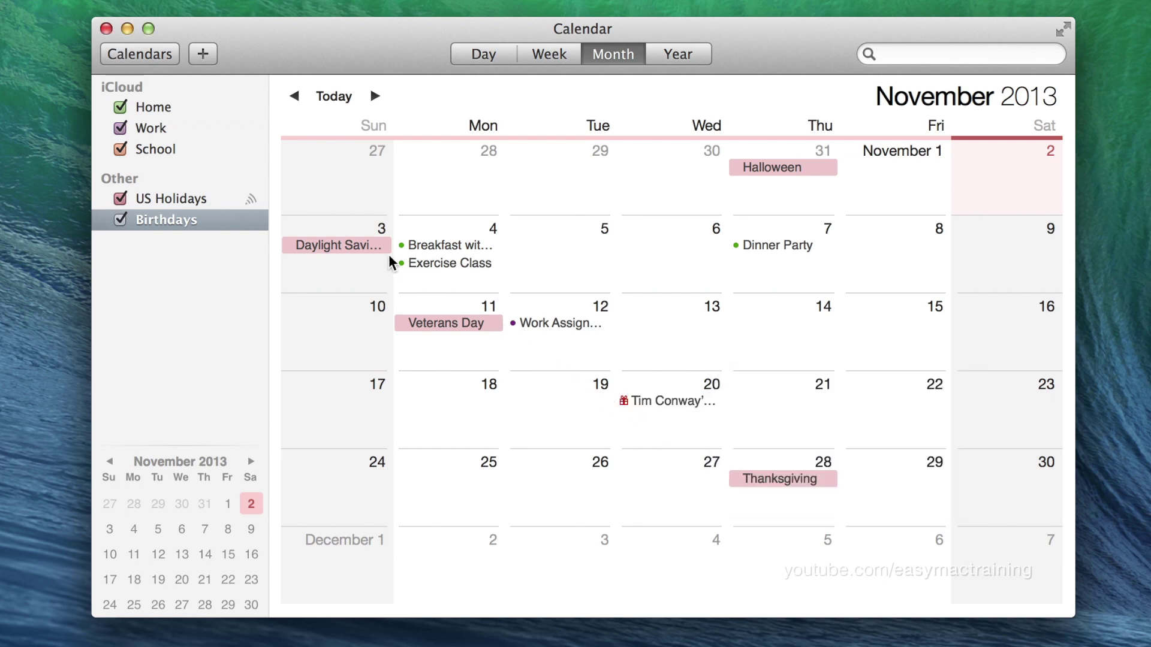
pyautogui.click(183, 108)
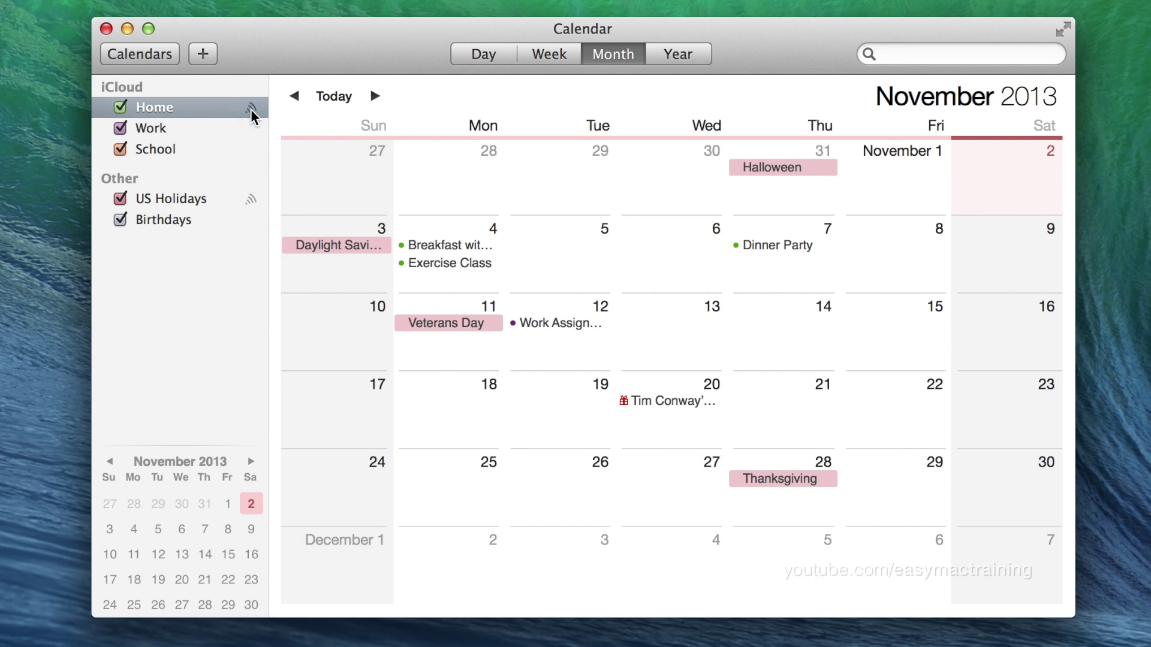
pyautogui.click(251, 111)
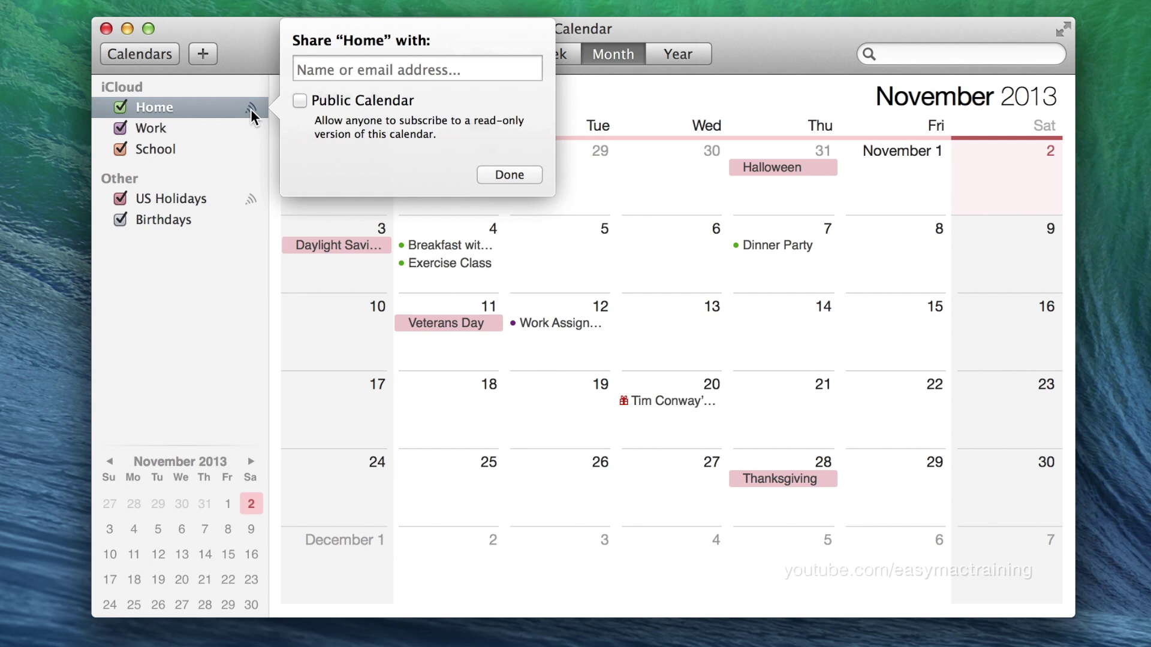
pyautogui.click(509, 174)
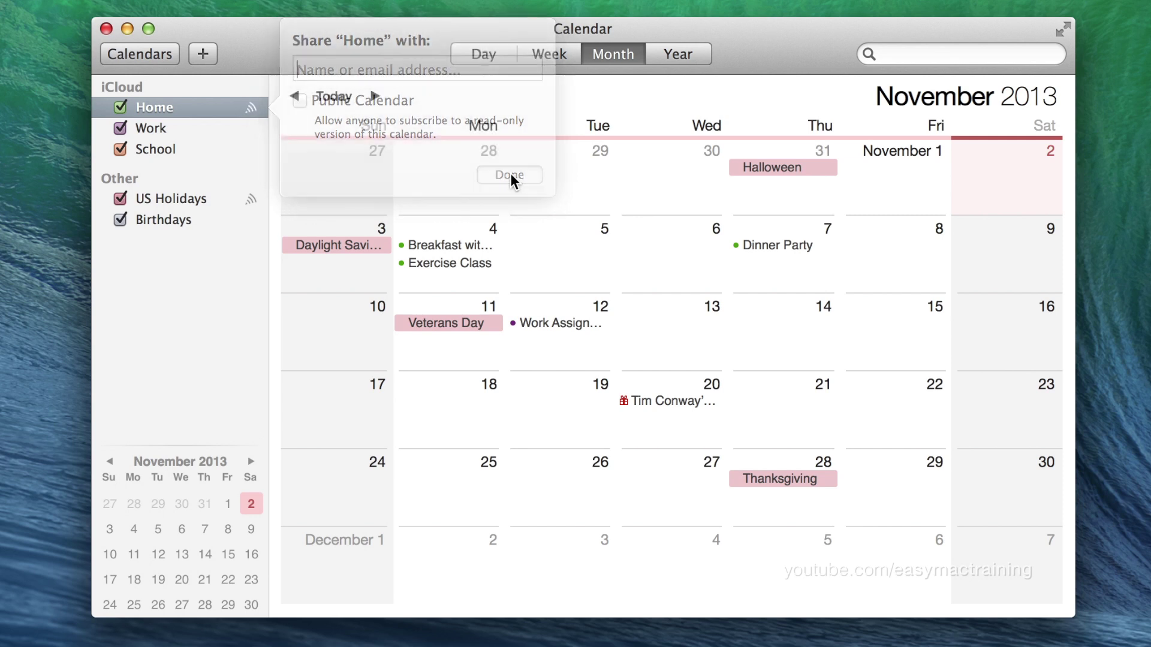
# Create the quick event 'Bowling at 6pm this Tuesday' for November 5, 6–7 PM
pyautogui.click(215, 52)
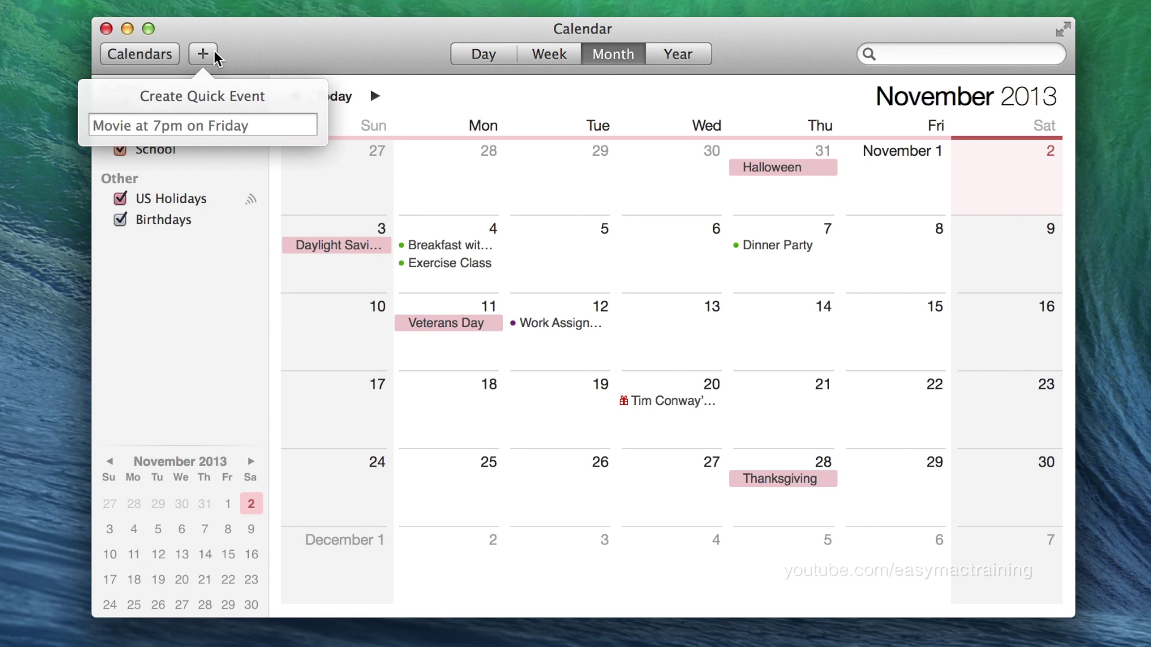
pyautogui.write('Bowling')
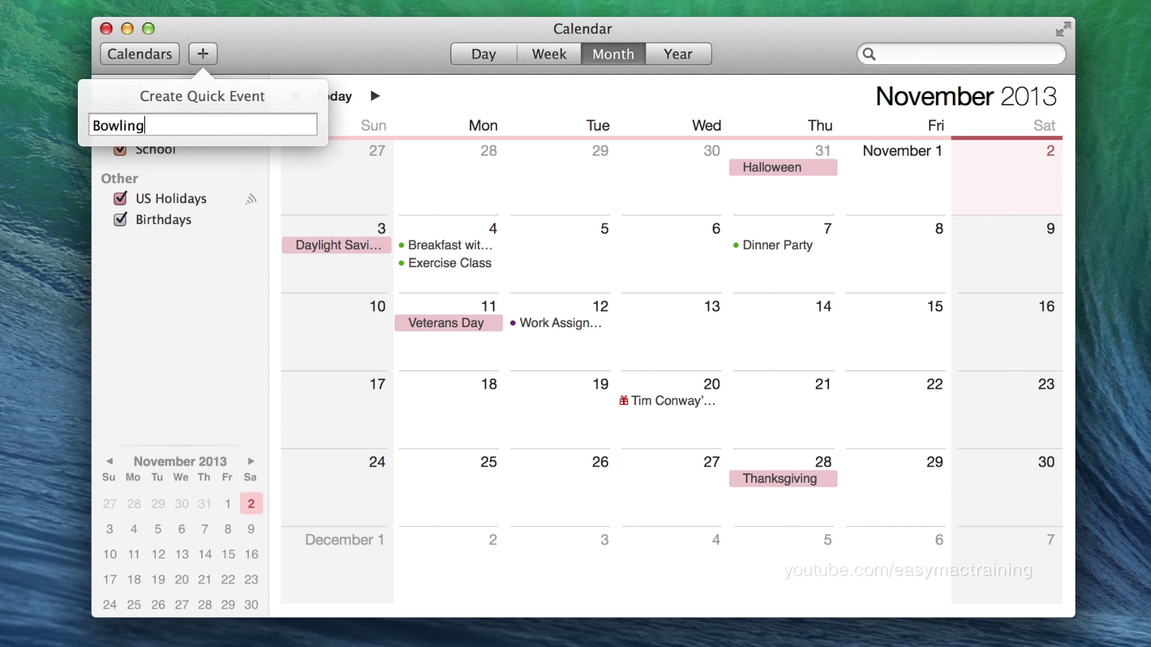
pyautogui.write(' at 6pm this')
pyautogui.write('day')
pyautogui.press('Return')
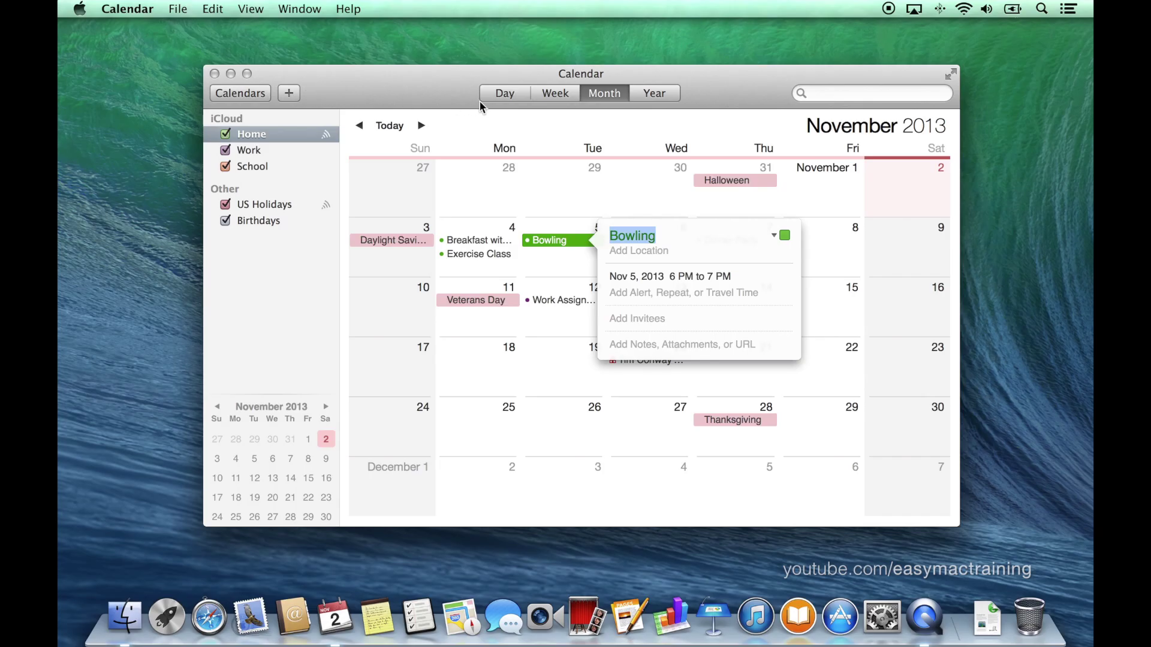
pyautogui.click(814, 93)
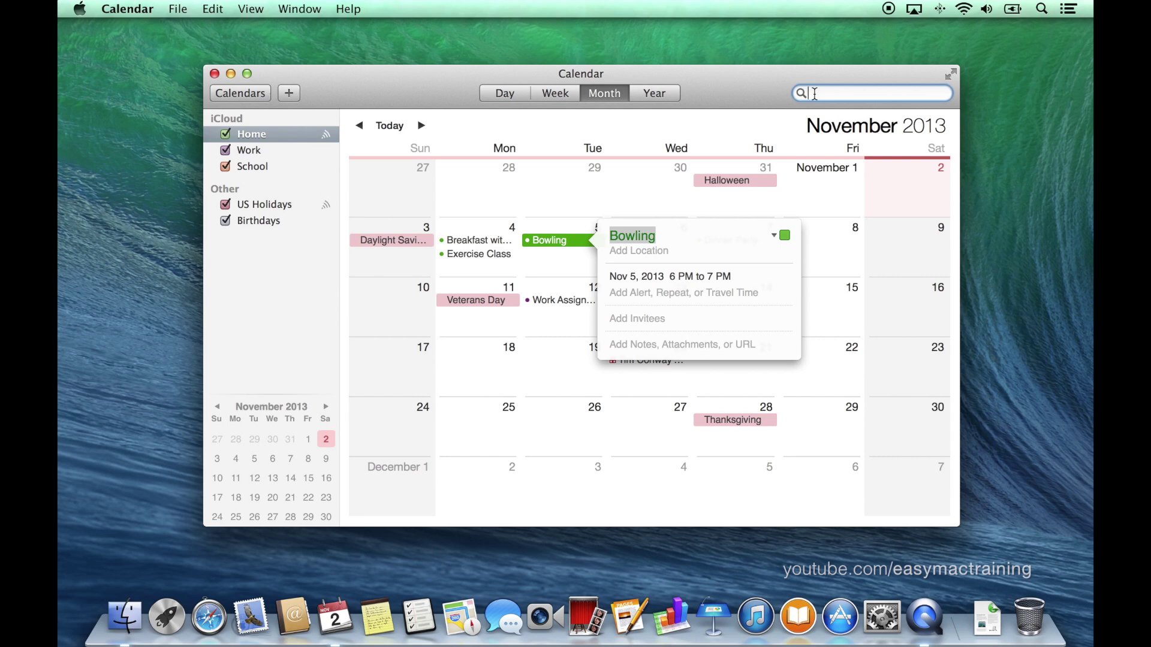